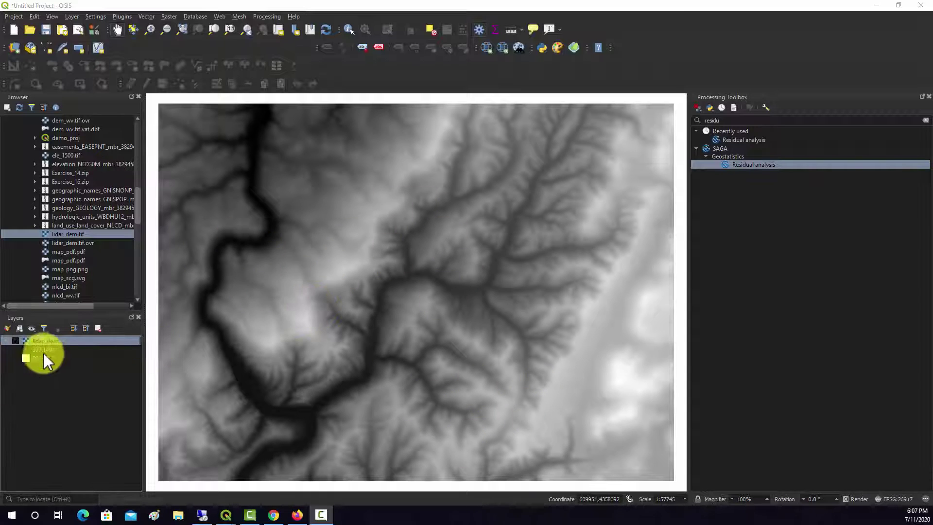
Bring up the context menu of the lidar_dem layer in the Layers panel
{"action": "right_click", "coordinate": [51, 337]}
{"action": "left_click", "coordinate": [77, 465]}
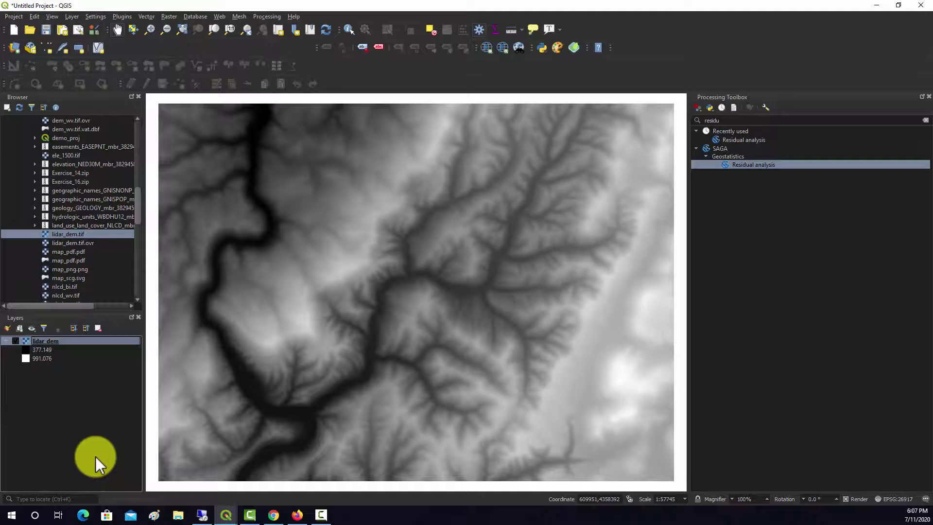
{"action": "left_click", "coordinate": [396, 171]}
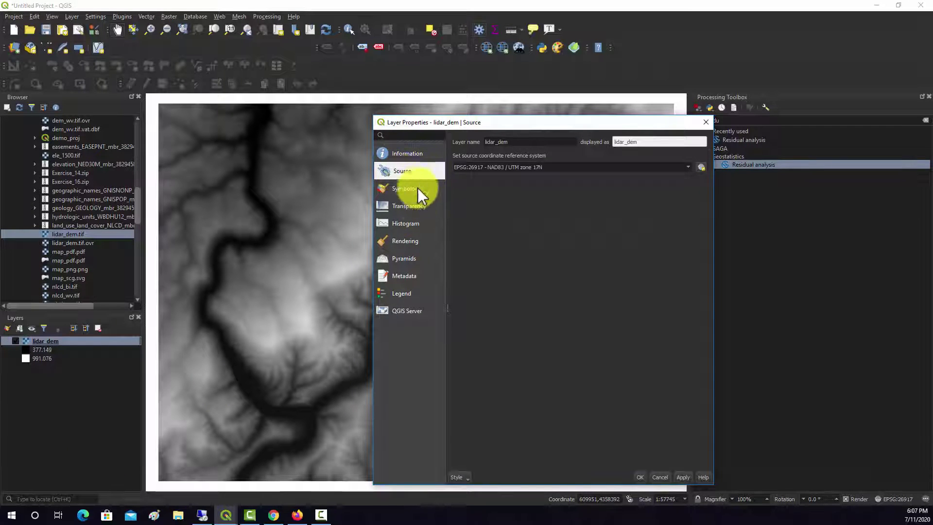
{"action": "left_click", "coordinate": [413, 154]}
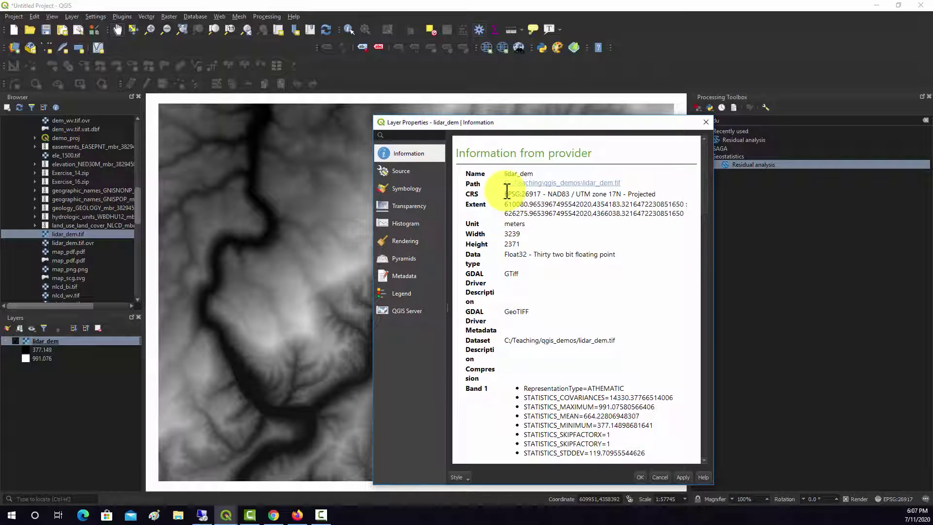
{"action": "left_click_drag", "start_coordinate": [510, 194], "coordinate": [662, 192]}
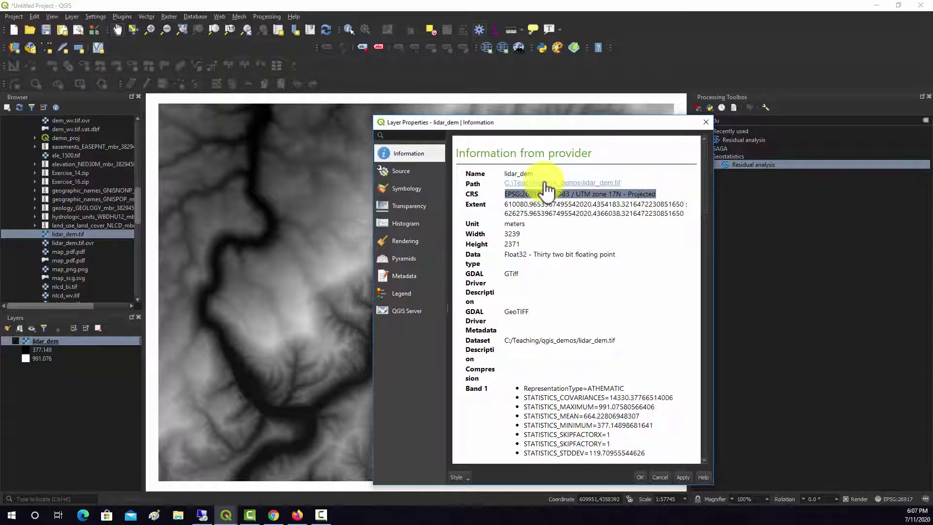
{"action": "left_click", "coordinate": [501, 191]}
{"action": "scroll", "coordinate": [559, 243], "scroll_direction": "down", "scroll_amount": 1}
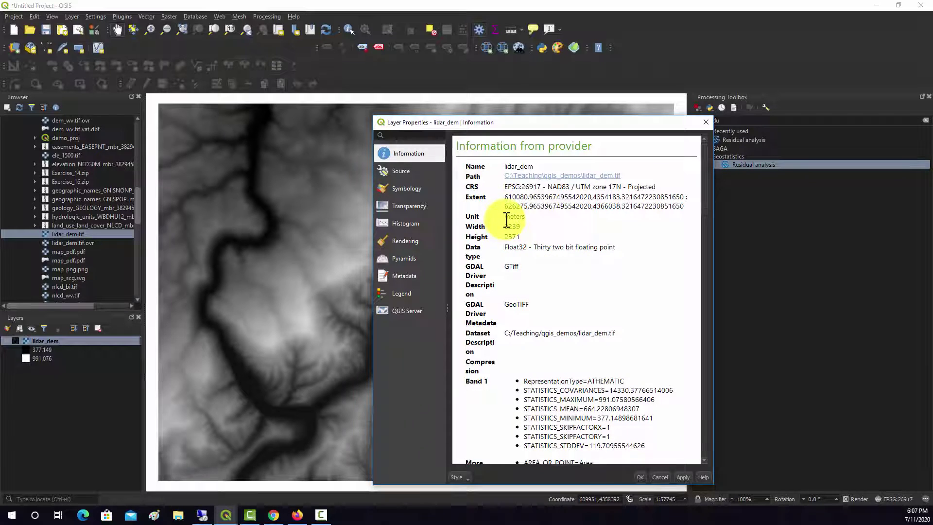
{"action": "scroll", "coordinate": [508, 216], "scroll_direction": "down", "scroll_amount": 1}
{"action": "left_click_drag", "start_coordinate": [505, 214], "coordinate": [616, 242]}
{"action": "left_click", "coordinate": [527, 228]}
{"action": "scroll", "coordinate": [518, 267], "scroll_direction": "down", "scroll_amount": 2}
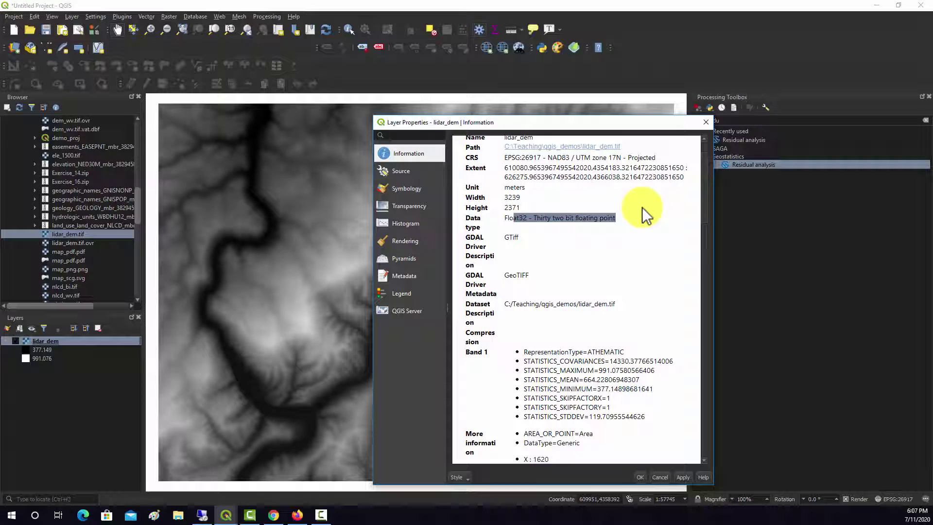
{"action": "scroll", "coordinate": [622, 219], "scroll_direction": "down", "scroll_amount": 1}
{"action": "scroll", "coordinate": [618, 217], "scroll_direction": "down", "scroll_amount": 4}
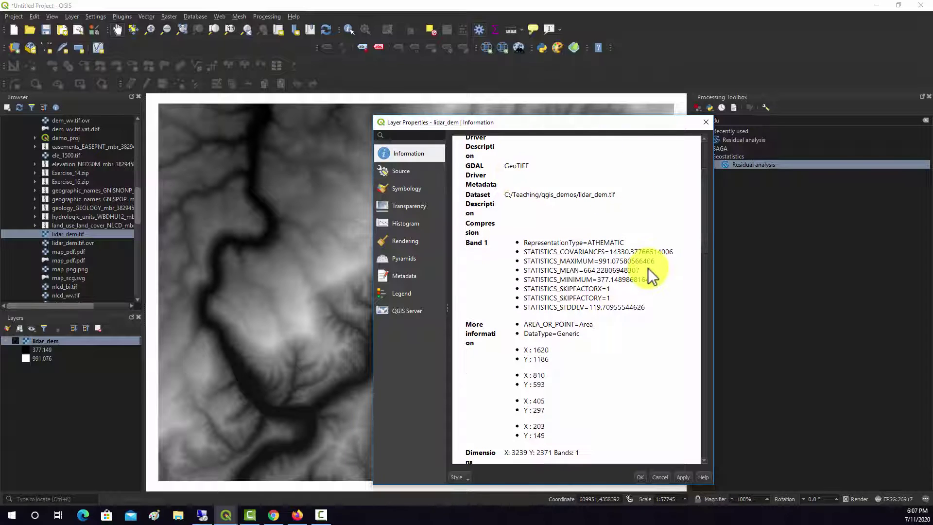
{"action": "scroll", "coordinate": [632, 272], "scroll_direction": "up", "scroll_amount": 6}
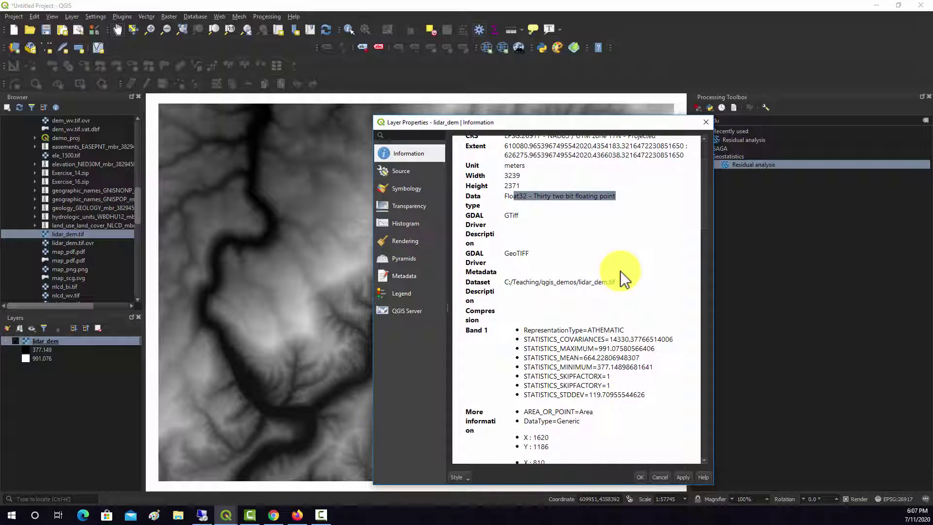
{"action": "scroll", "coordinate": [616, 277], "scroll_direction": "down", "scroll_amount": 5}
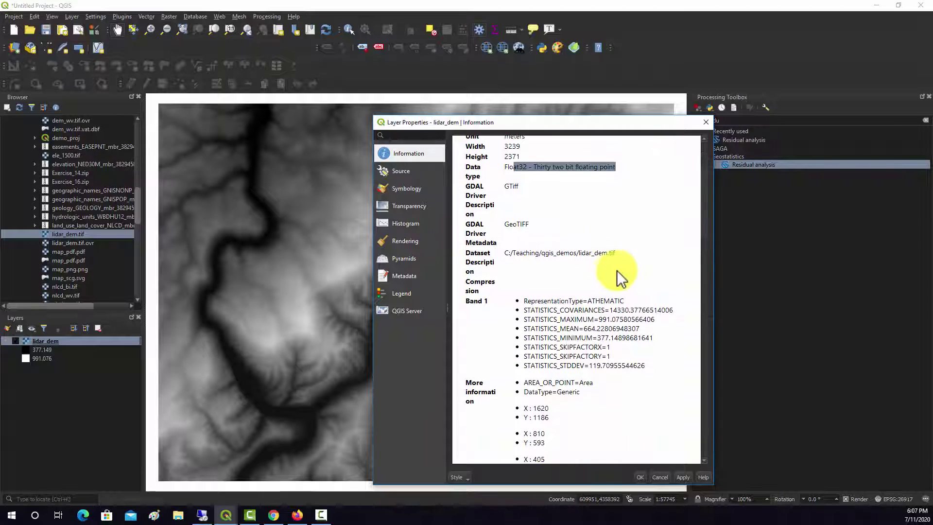
{"action": "scroll", "coordinate": [568, 259], "scroll_direction": "down", "scroll_amount": 1}
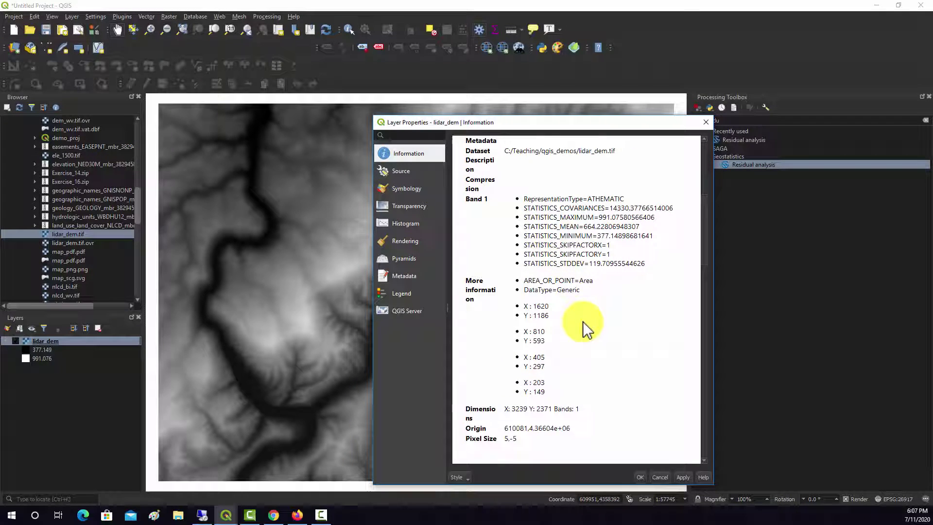
{"action": "scroll", "coordinate": [586, 326], "scroll_direction": "down", "scroll_amount": 3}
{"action": "scroll", "coordinate": [603, 316], "scroll_direction": "down", "scroll_amount": 1}
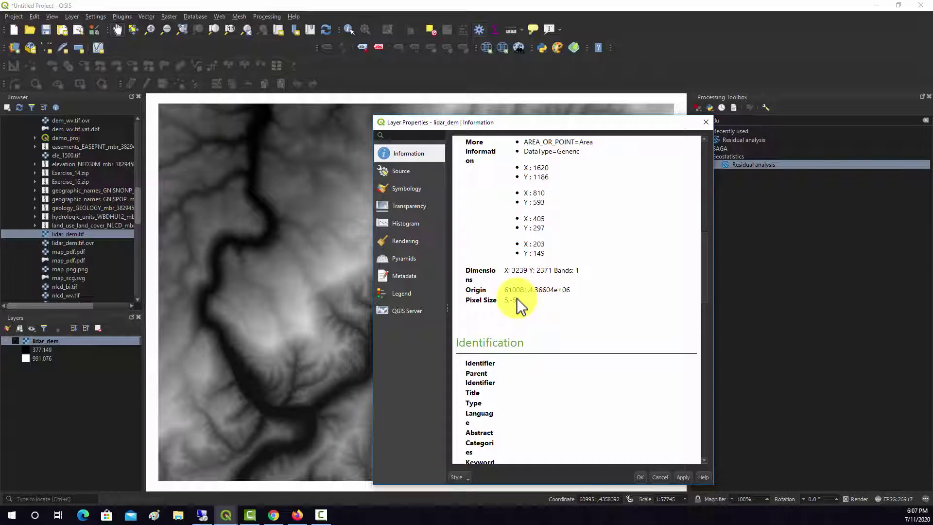
{"action": "scroll", "coordinate": [554, 307], "scroll_direction": "down", "scroll_amount": 2}
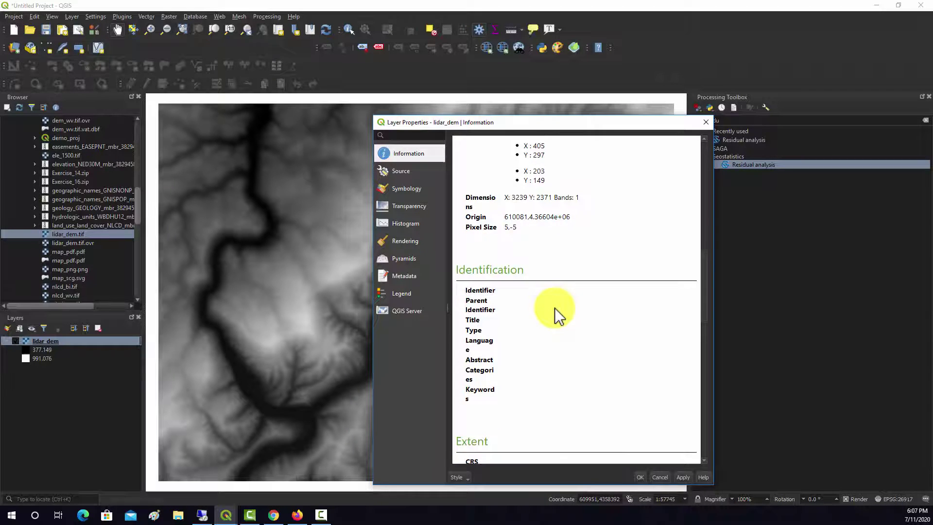
{"action": "scroll", "coordinate": [557, 302], "scroll_direction": "down", "scroll_amount": 8}
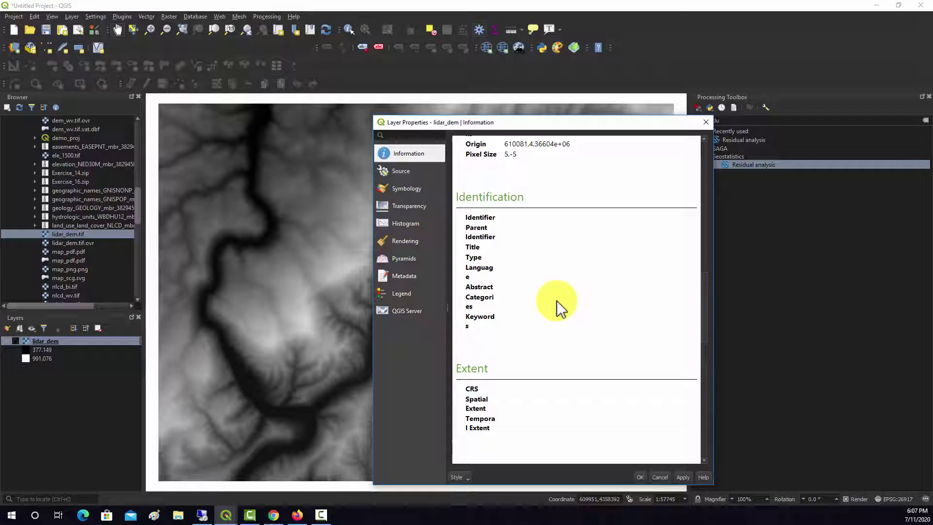
{"action": "scroll", "coordinate": [558, 306], "scroll_direction": "down", "scroll_amount": 6}
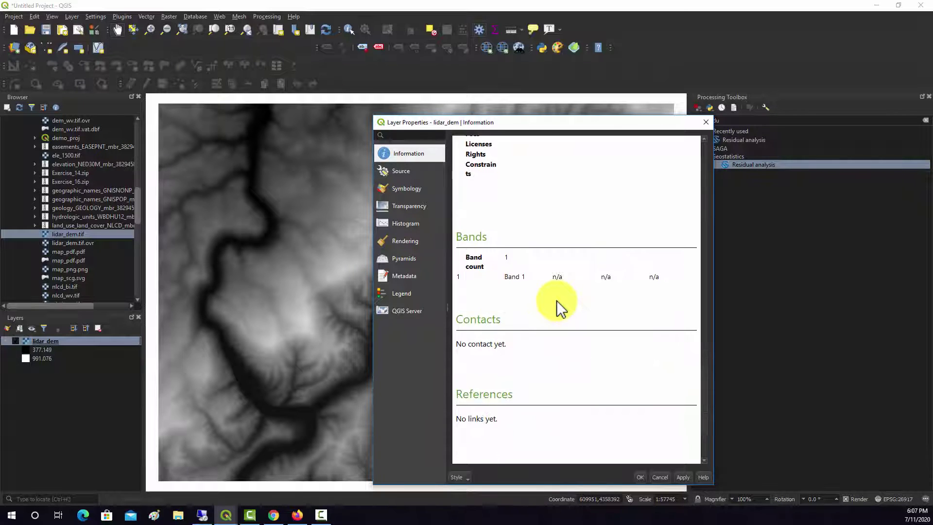
{"action": "scroll", "coordinate": [614, 249], "scroll_direction": "up", "scroll_amount": 4}
{"action": "scroll", "coordinate": [614, 243], "scroll_direction": "up", "scroll_amount": 2}
{"action": "left_click", "coordinate": [706, 122]}
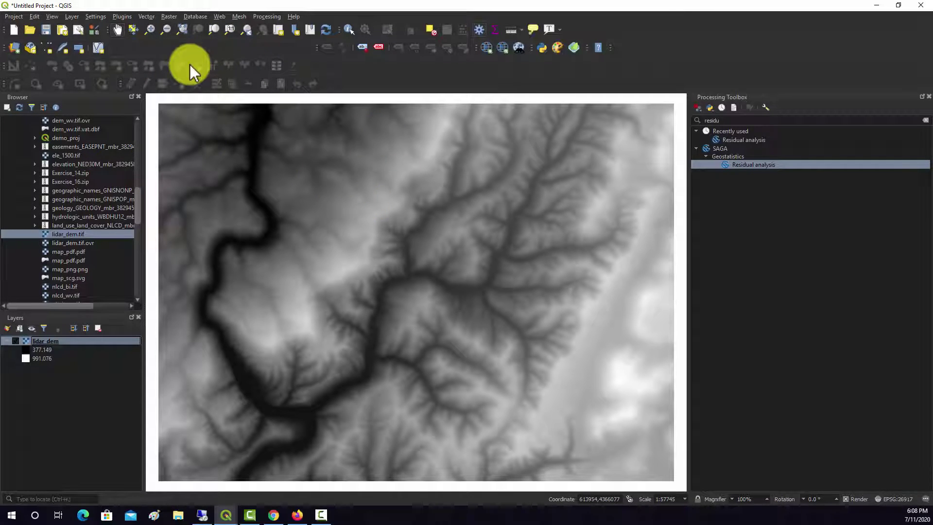
Run Hillshade on lidar_dem with the default azimuth 315 and altitude 45
{"action": "left_click", "coordinate": [175, 15]}
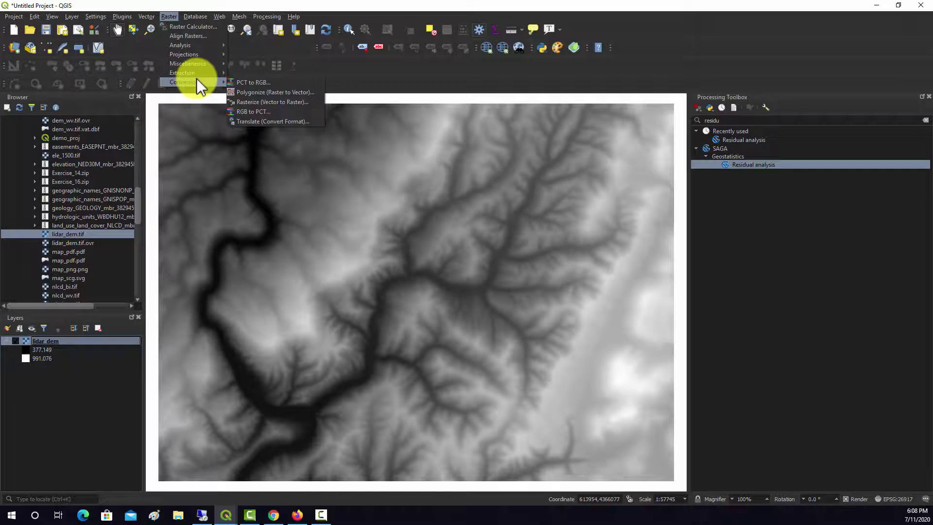
{"action": "mouse_move", "coordinate": [197, 53]}
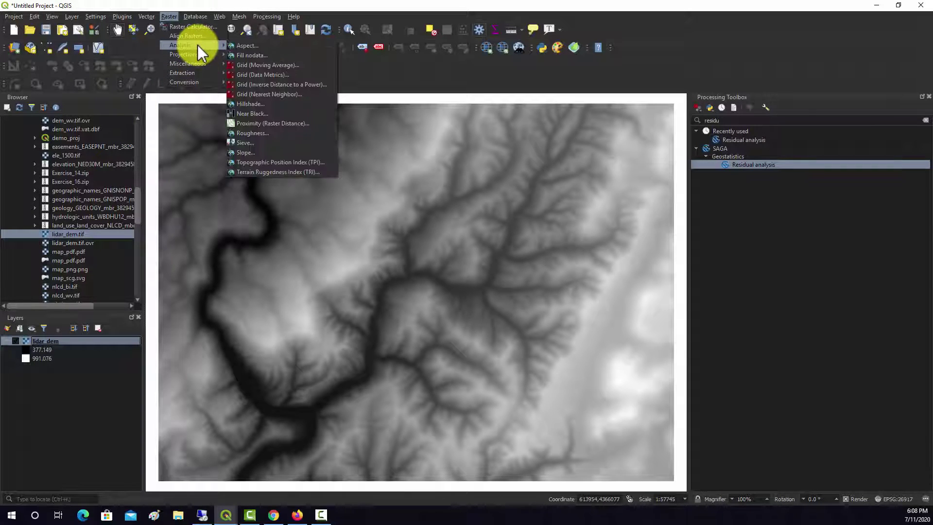
{"action": "left_click", "coordinate": [262, 104]}
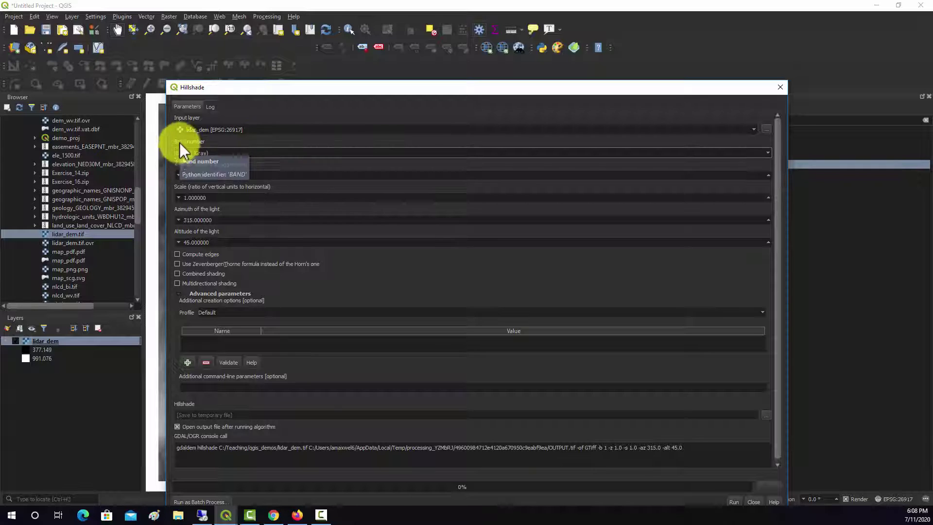
{"action": "left_click_drag", "start_coordinate": [241, 87], "coordinate": [234, 49]}
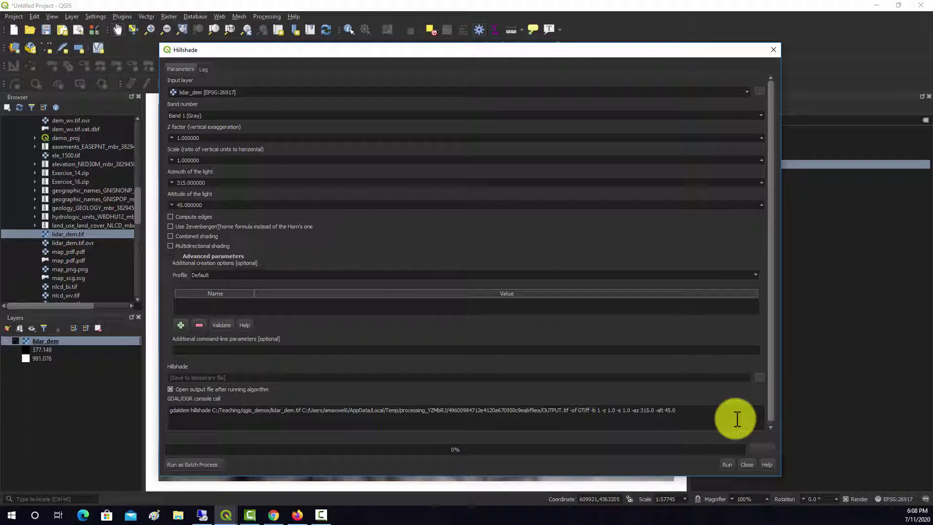
{"action": "left_click", "coordinate": [727, 464]}
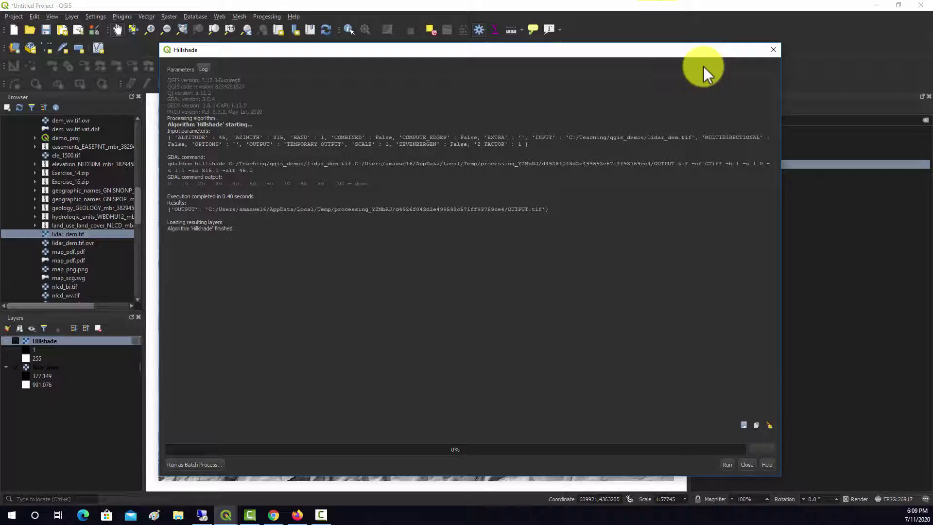
{"action": "left_click", "coordinate": [746, 465]}
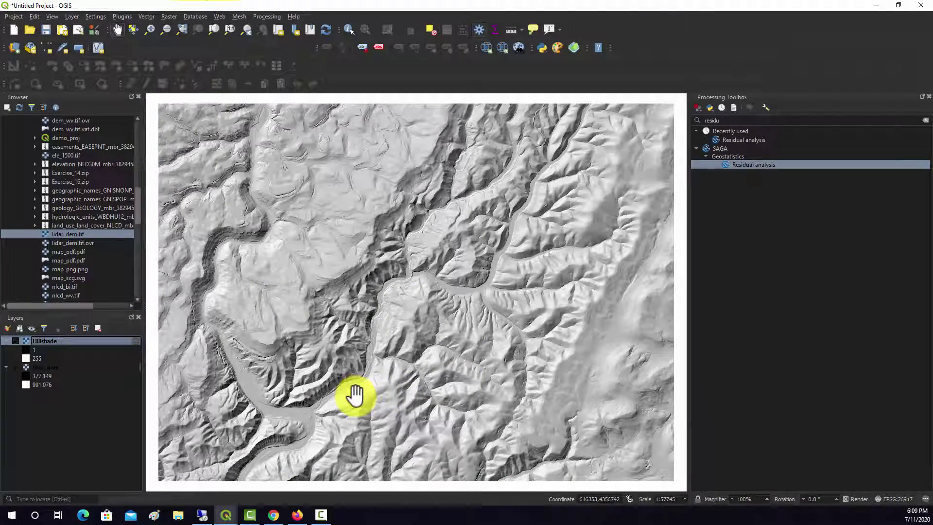
Zoom in and pan across the hillshade to inspect a river bend and nearby terrain
{"action": "scroll", "coordinate": [356, 391], "scroll_direction": "up", "scroll_amount": 3}
{"action": "mouse_move", "coordinate": [394, 379]}
{"action": "left_mouse_down"}
{"action": "mouse_move", "coordinate": [390, 239]}
{"action": "mouse_move", "coordinate": [316, 329]}
{"action": "mouse_move", "coordinate": [395, 363]}
{"action": "left_mouse_up"}
{"action": "left_click_drag", "start_coordinate": [275, 197], "coordinate": [308, 304]}
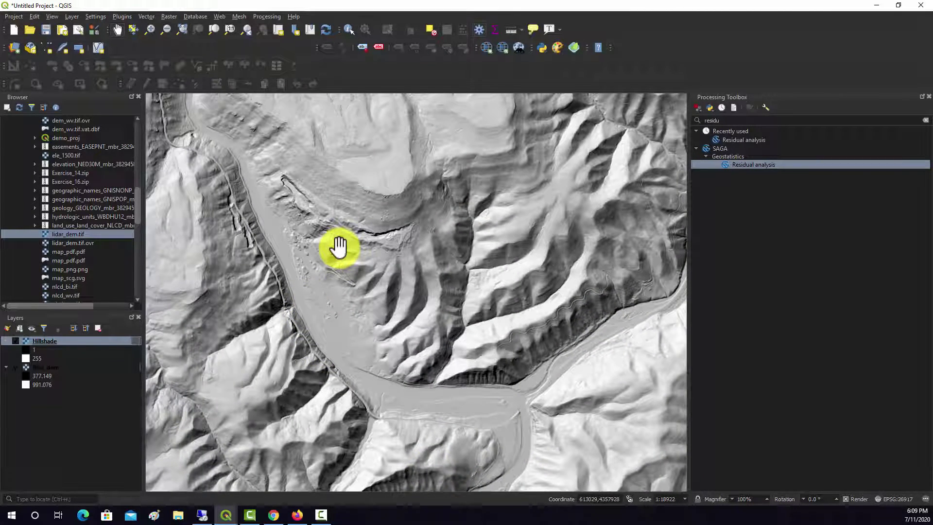
{"action": "left_click_drag", "start_coordinate": [315, 236], "coordinate": [343, 283]}
{"action": "left_click_drag", "start_coordinate": [402, 358], "coordinate": [364, 270]}
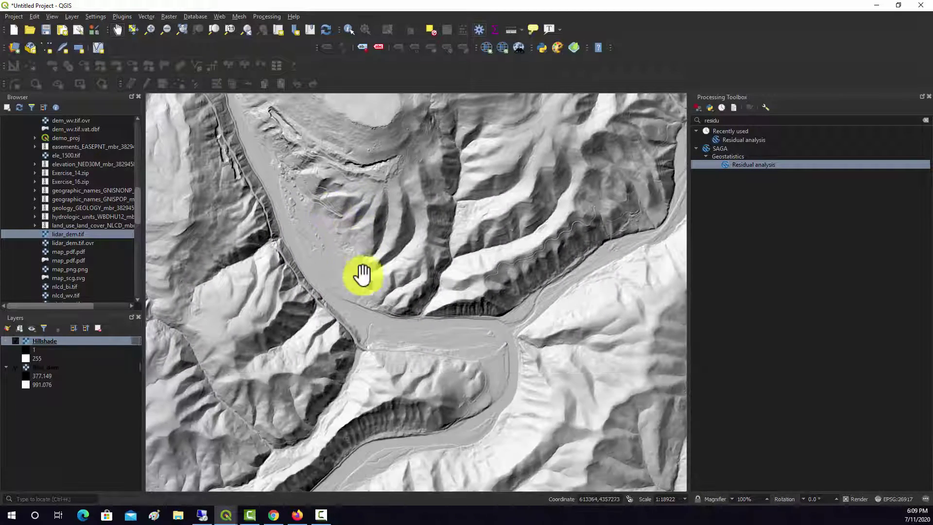
{"action": "left_click_drag", "start_coordinate": [554, 352], "coordinate": [425, 410]}
Zoom back out, recentre the whole hillshade, and open the Raster menu
{"action": "scroll", "coordinate": [477, 310], "scroll_direction": "down", "scroll_amount": 2}
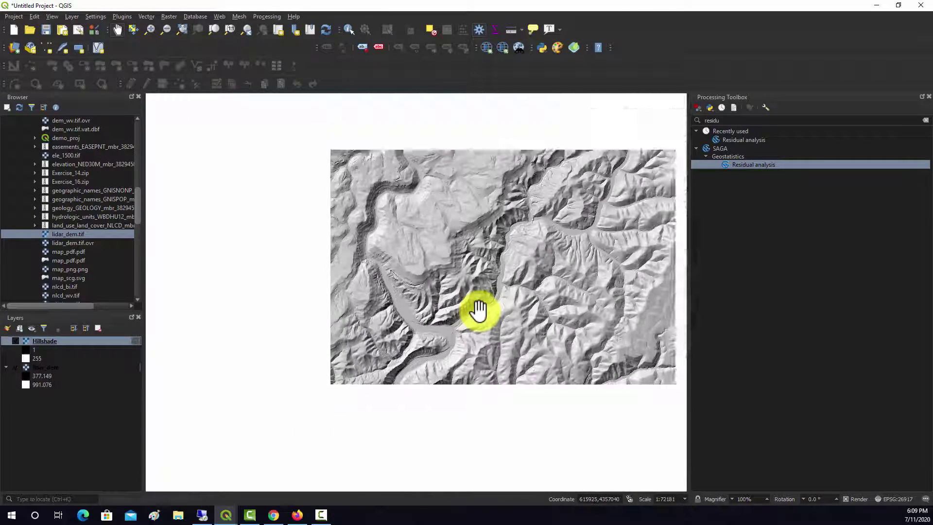
{"action": "left_click_drag", "start_coordinate": [544, 282], "coordinate": [419, 344]}
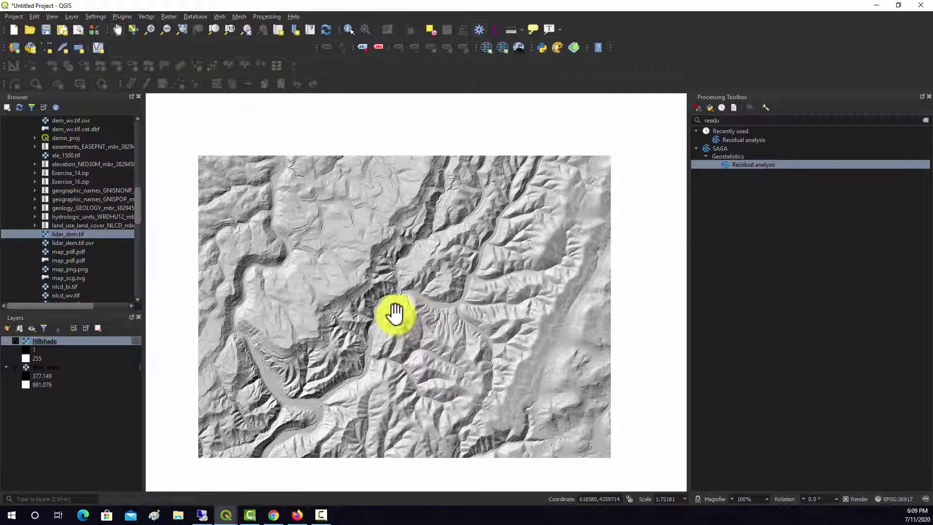
{"action": "mouse_move", "coordinate": [354, 292]}
{"action": "left_mouse_down"}
{"action": "mouse_move", "coordinate": [348, 306]}
{"action": "mouse_move", "coordinate": [351, 294]}
{"action": "left_mouse_up"}
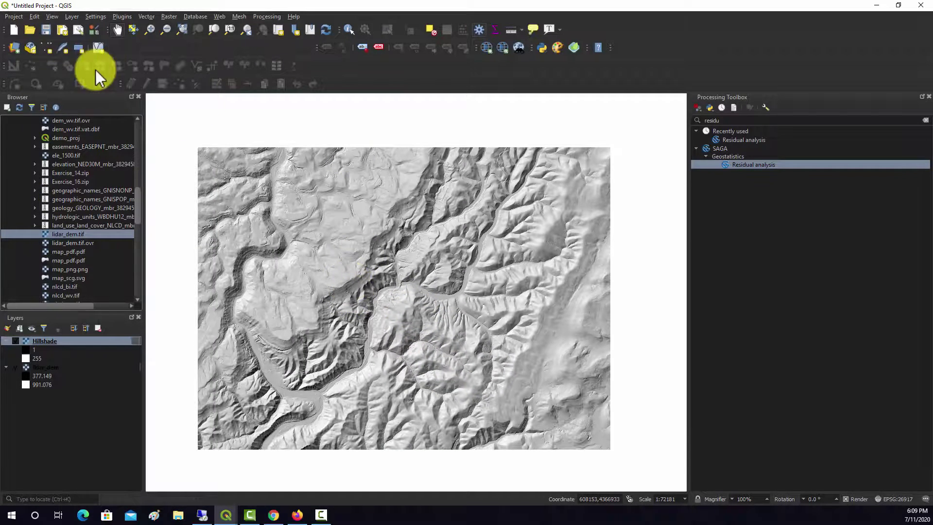
{"action": "left_click", "coordinate": [173, 19]}
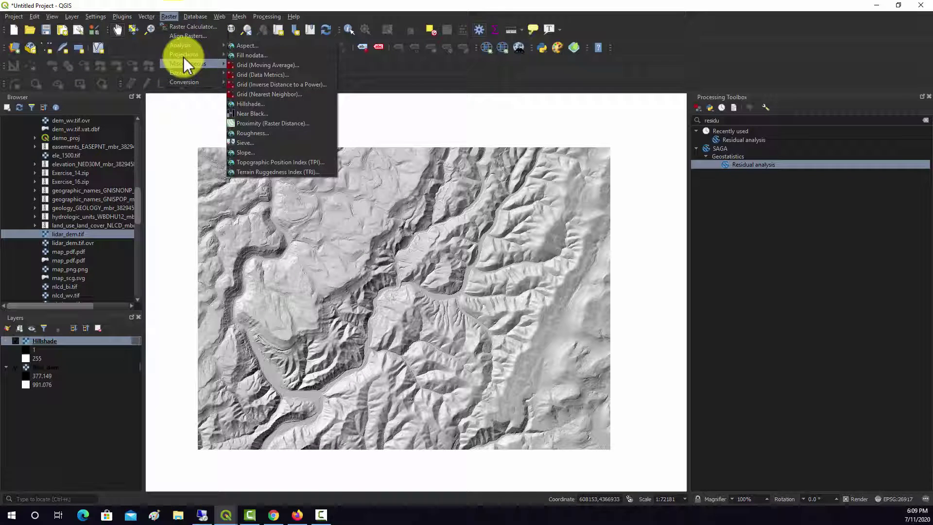
Compute Slope from lidar_dem, giving a layer ranging 0.00510678 to 71.3036
{"action": "left_click", "coordinate": [250, 154]}
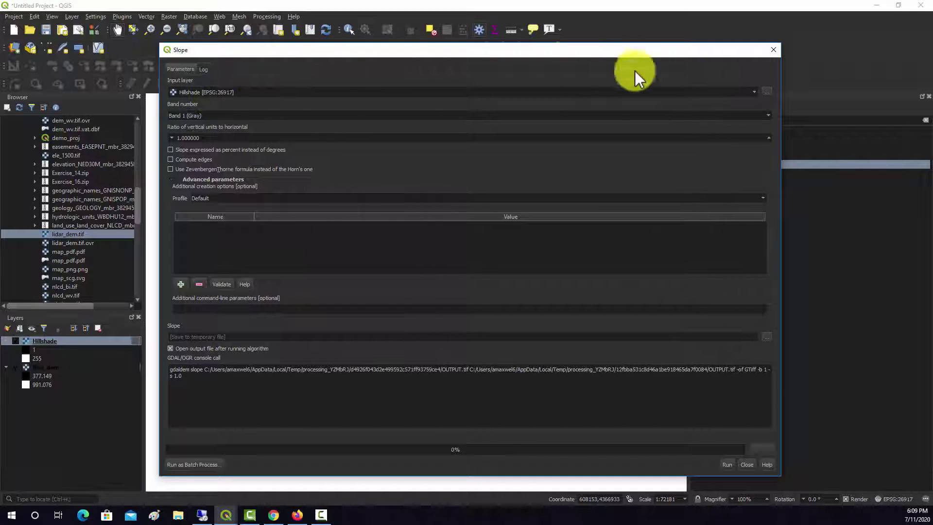
{"action": "left_click", "coordinate": [224, 95]}
{"action": "left_click", "coordinate": [208, 107]}
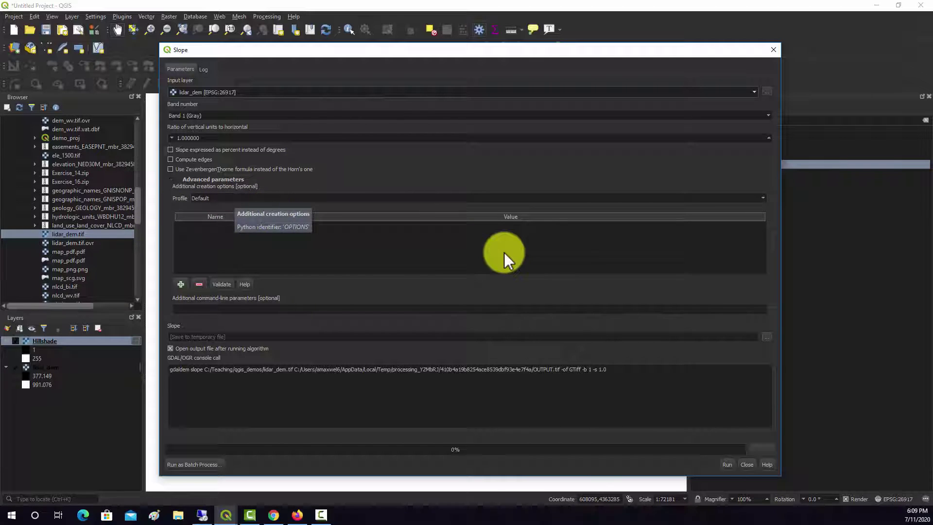
{"action": "left_click", "coordinate": [728, 465]}
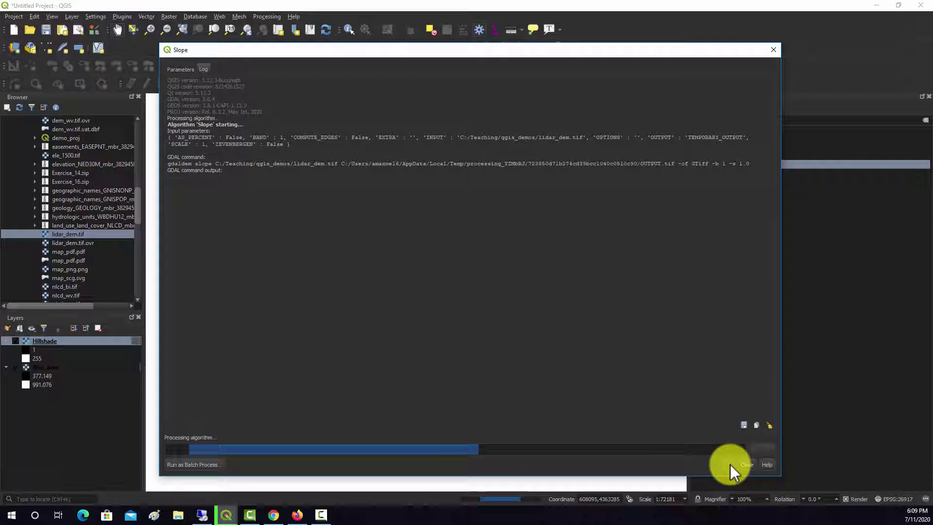
{"action": "left_click", "coordinate": [749, 465]}
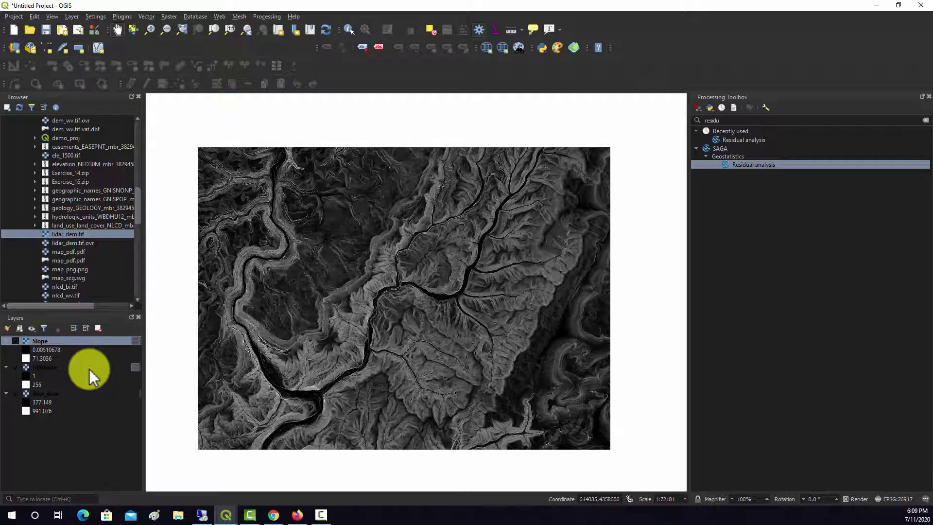
Style Slope as a white-to-red singleband pseudocolor, then hide it to reveal the hillshade
{"action": "right_click", "coordinate": [42, 341]}
{"action": "left_click", "coordinate": [84, 470]}
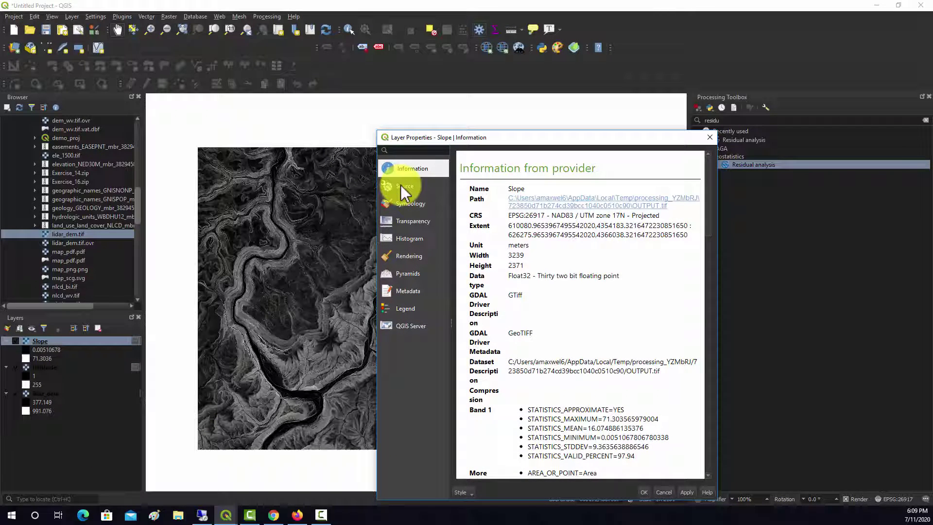
{"action": "left_click", "coordinate": [404, 203]}
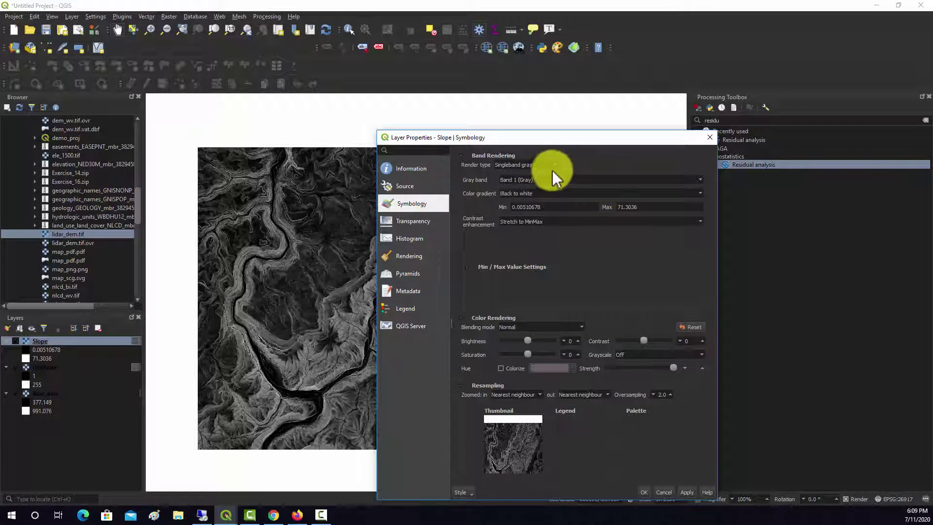
{"action": "left_click", "coordinate": [548, 164]}
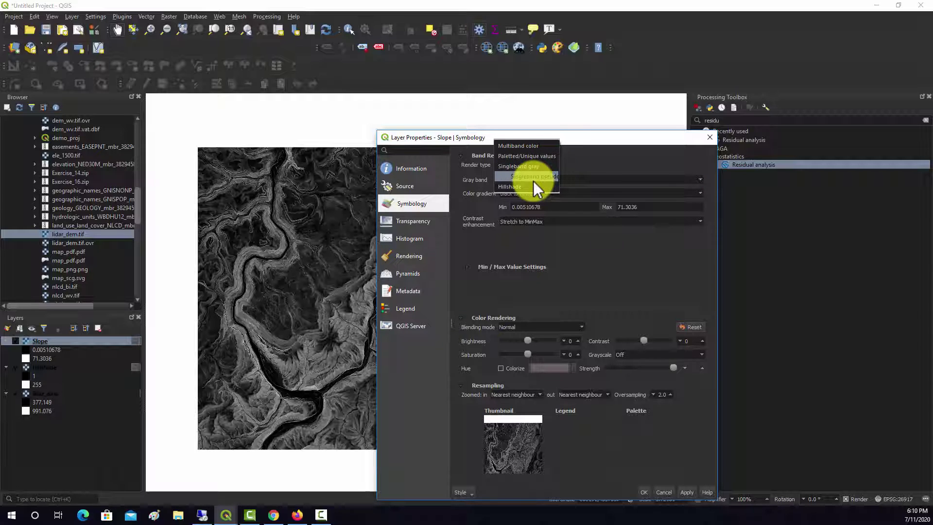
{"action": "left_click", "coordinate": [532, 177]}
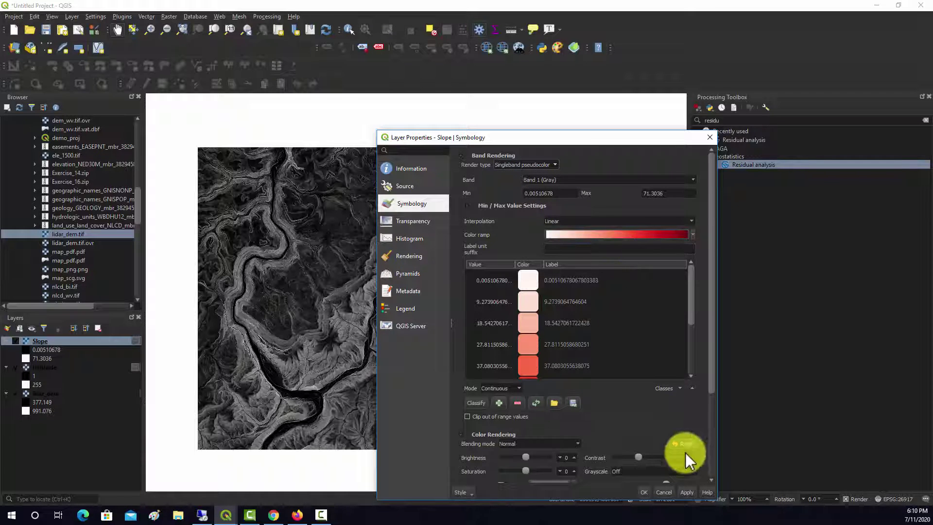
{"action": "left_click", "coordinate": [692, 493]}
{"action": "left_click", "coordinate": [645, 492]}
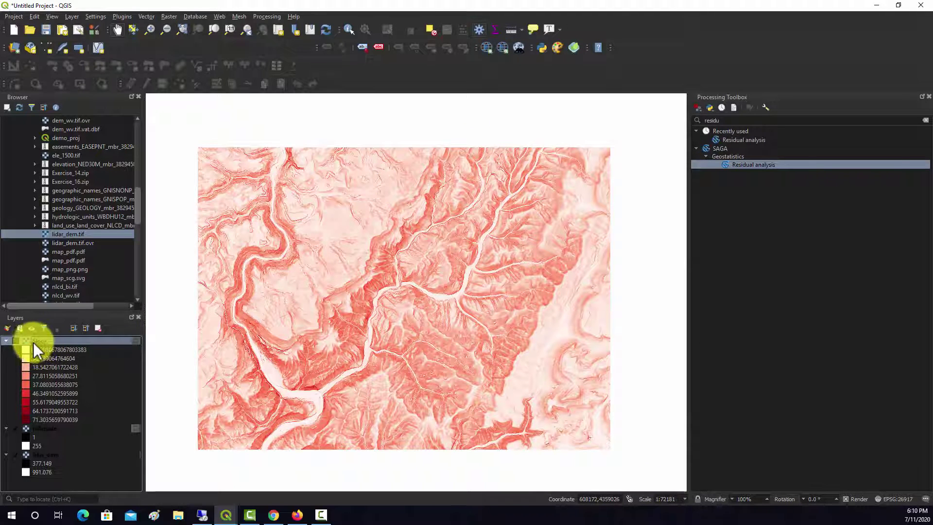
{"action": "left_click", "coordinate": [15, 341]}
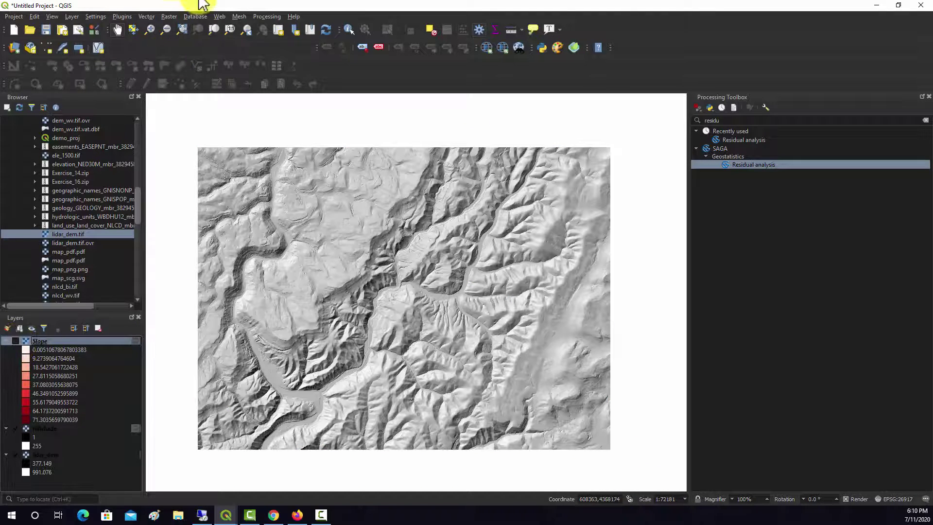
Run Aspect on lidar_dem with 'Return 0 for flat instead of -9999' enabled
{"action": "left_click", "coordinate": [168, 16]}
{"action": "mouse_move", "coordinate": [186, 46]}
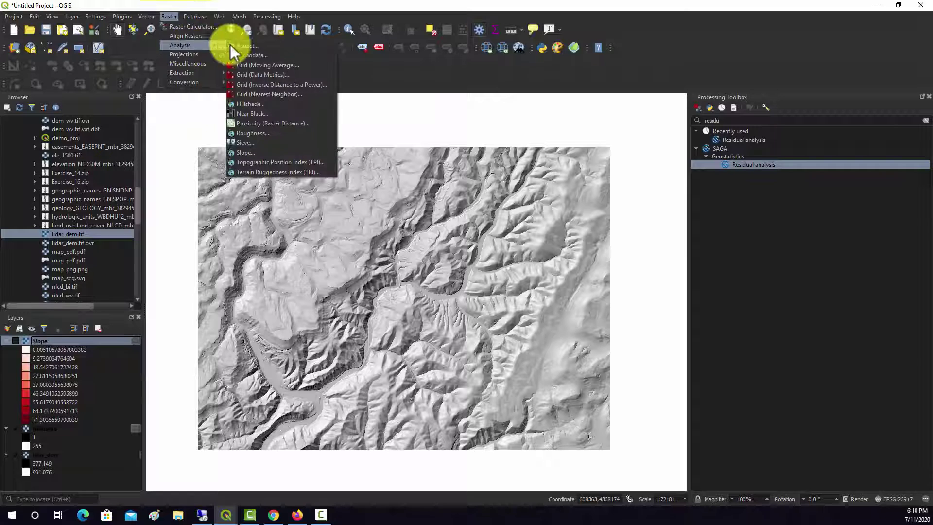
{"action": "left_click", "coordinate": [243, 45]}
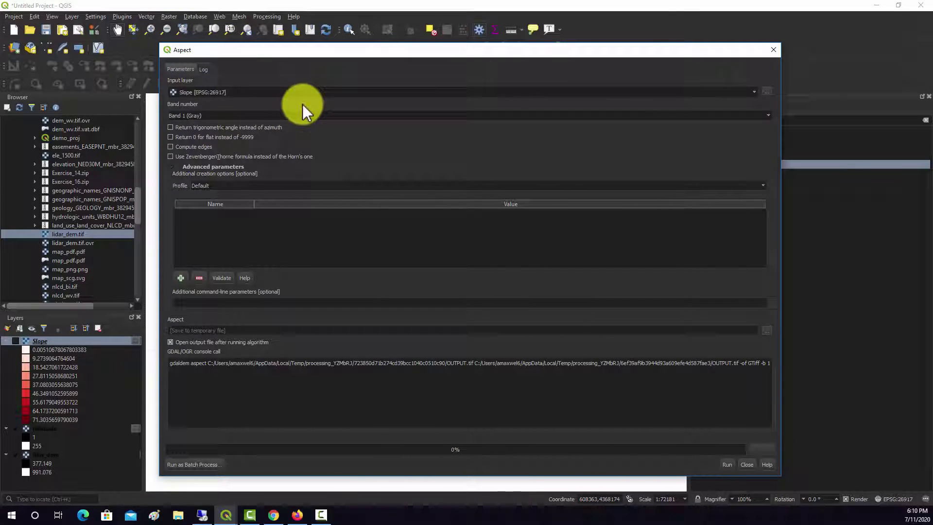
{"action": "left_click", "coordinate": [209, 90]}
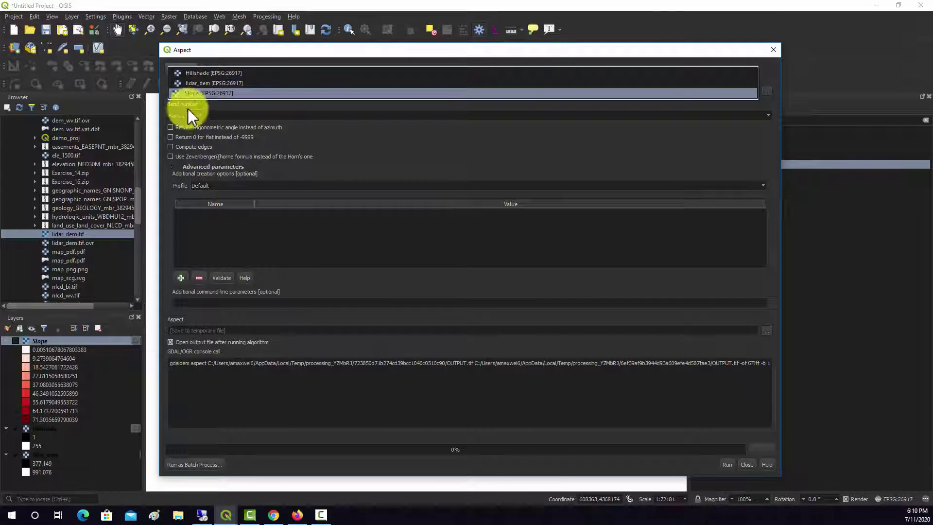
{"action": "left_click", "coordinate": [196, 83]}
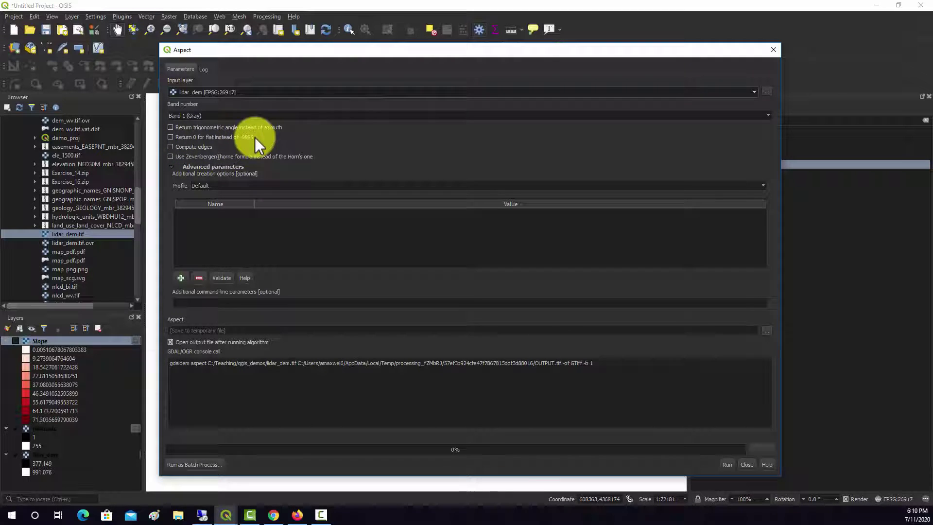
{"action": "left_click", "coordinate": [171, 137]}
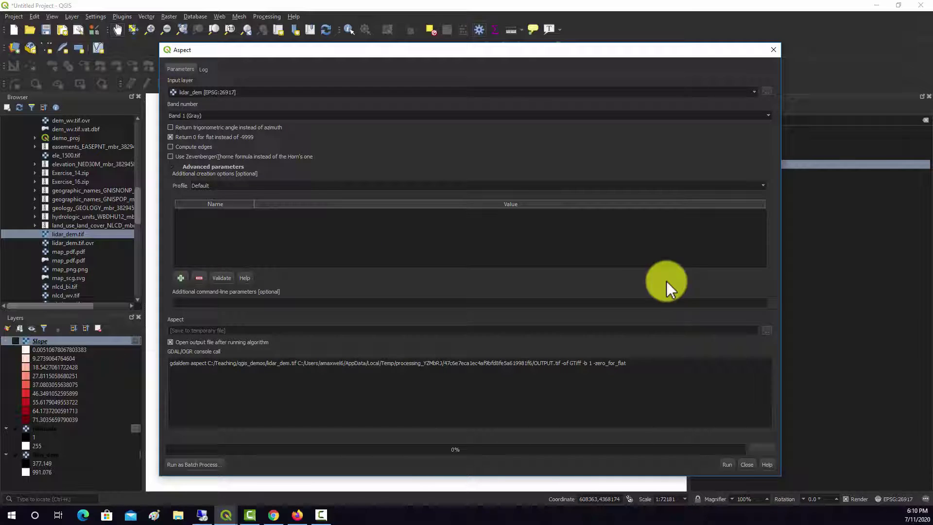
{"action": "left_click", "coordinate": [727, 463]}
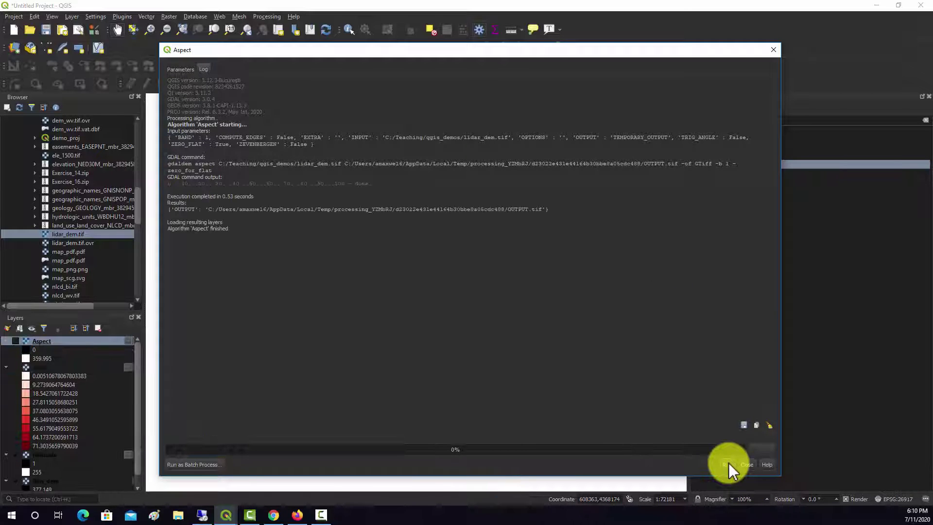
{"action": "left_click", "coordinate": [749, 464]}
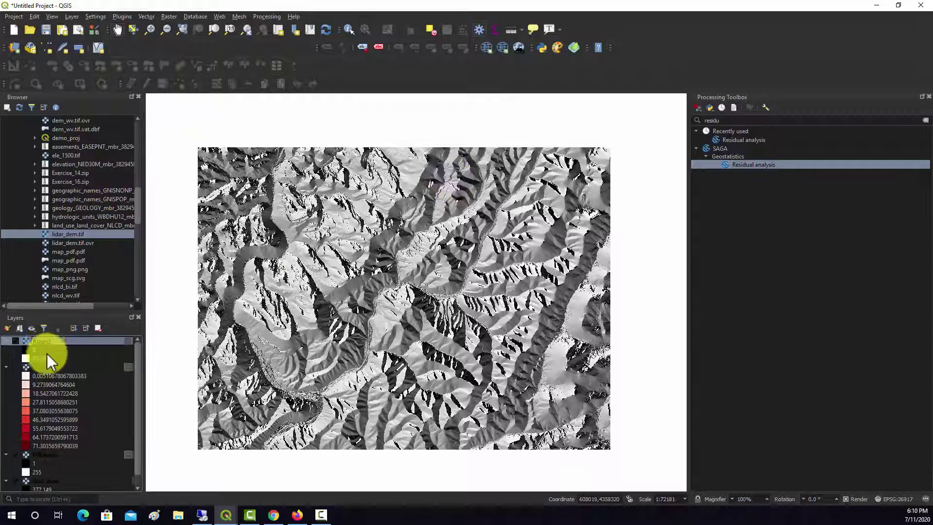
Hide Aspect, clear the toolbox search, and expand SAGA > Terrain Analysis - Morphometry
{"action": "left_click", "coordinate": [16, 340]}
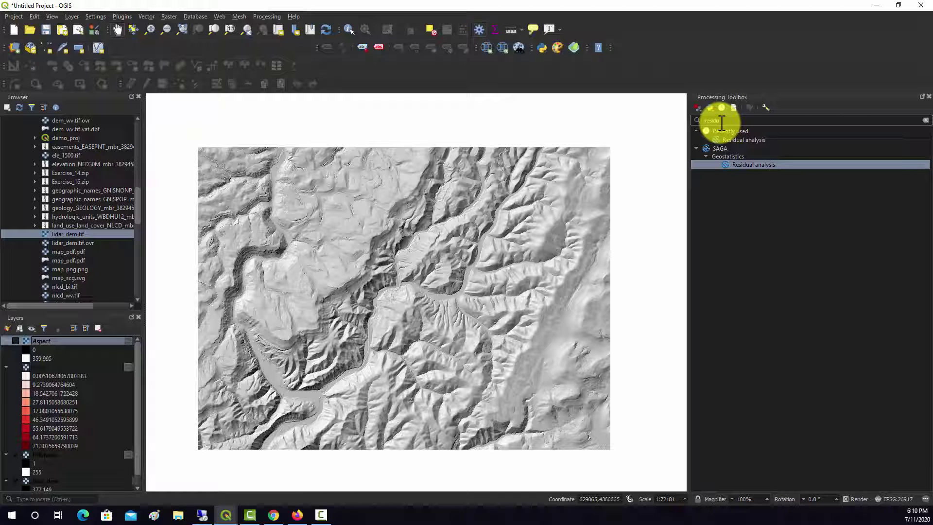
{"action": "left_click", "coordinate": [746, 121]}
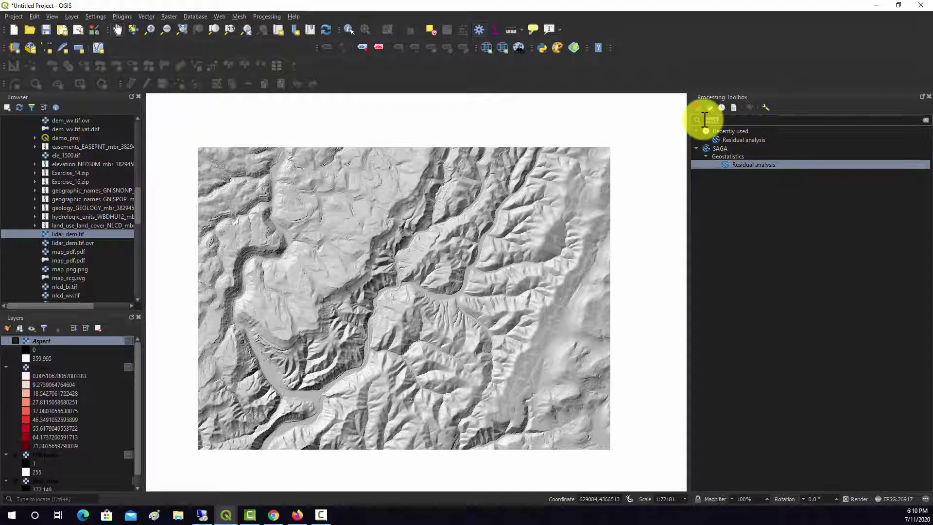
{"action": "key", "text": "BackSpace"}
{"action": "key", "text": "BackSpace"}
{"action": "key", "text": "BackSpace"}
{"action": "key", "text": "BackSpace"}
{"action": "key", "text": "BackSpace"}
{"action": "key", "text": "BackSpace"}
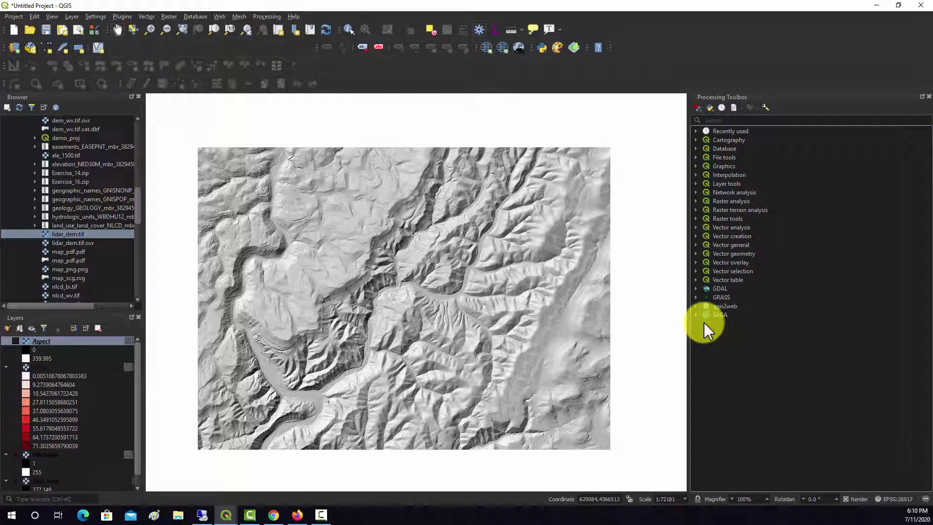
{"action": "left_click", "coordinate": [697, 315]}
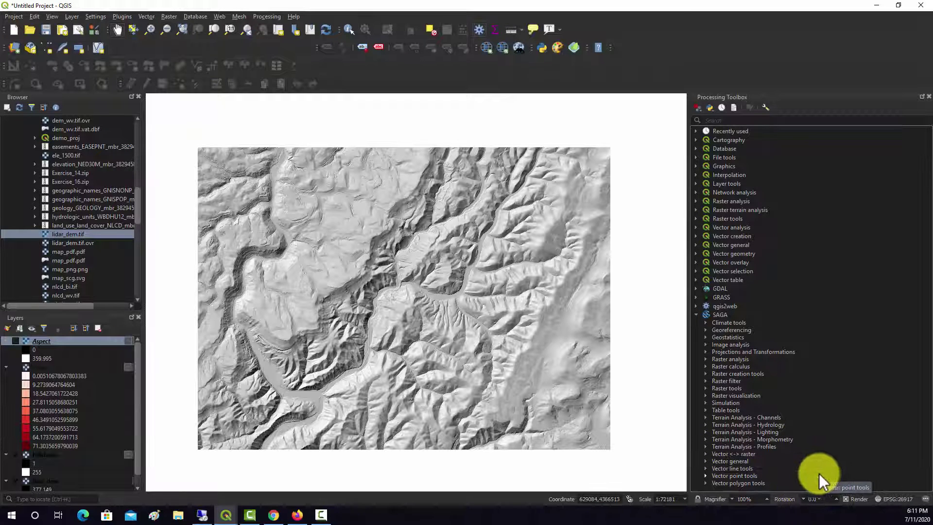
{"action": "left_click", "coordinate": [710, 439]}
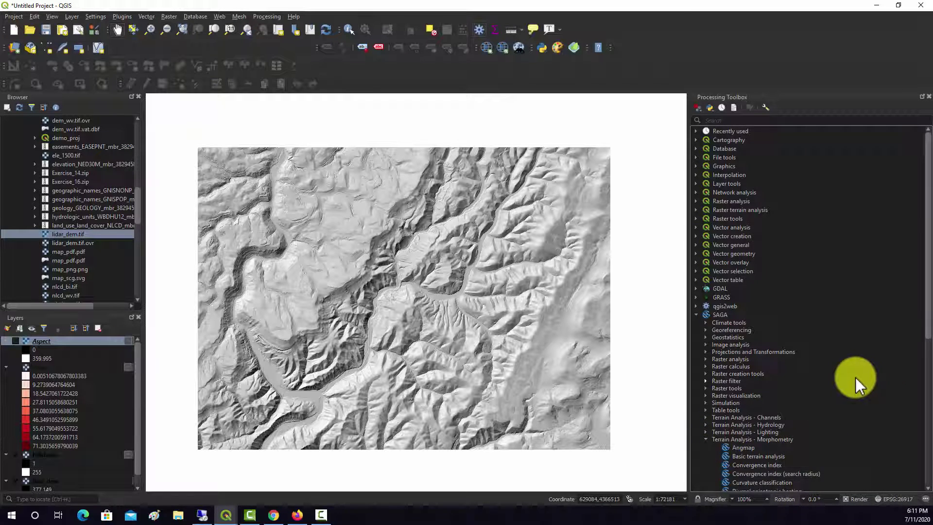
{"action": "scroll", "coordinate": [852, 377], "scroll_direction": "down", "scroll_amount": 8}
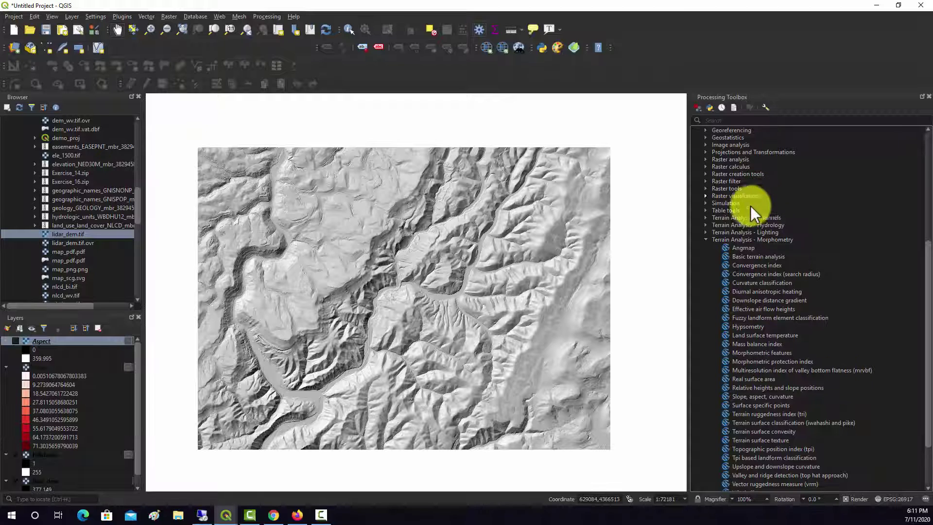
{"action": "scroll", "coordinate": [777, 252], "scroll_direction": "down", "scroll_amount": 2}
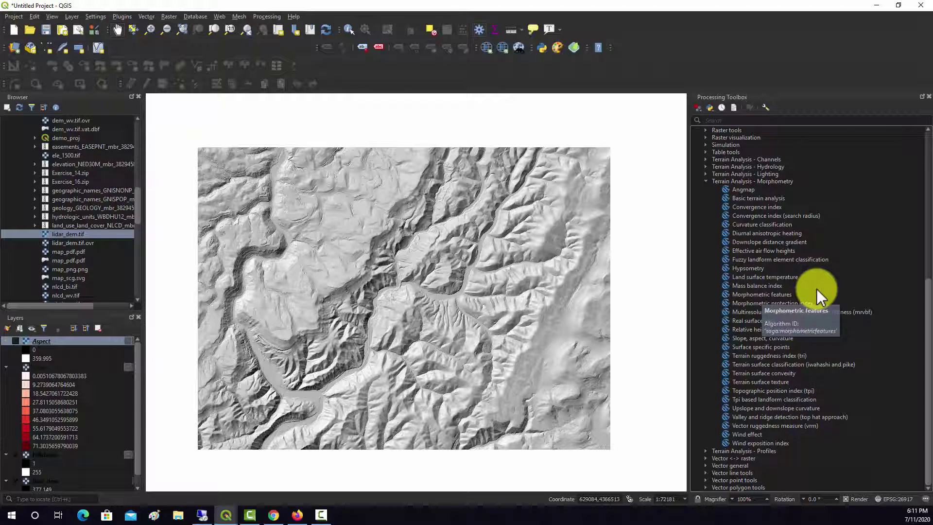
Run SAGA Morphometric features on lidar_dem with Scale Radius 11
{"action": "double_click", "coordinate": [761, 294]}
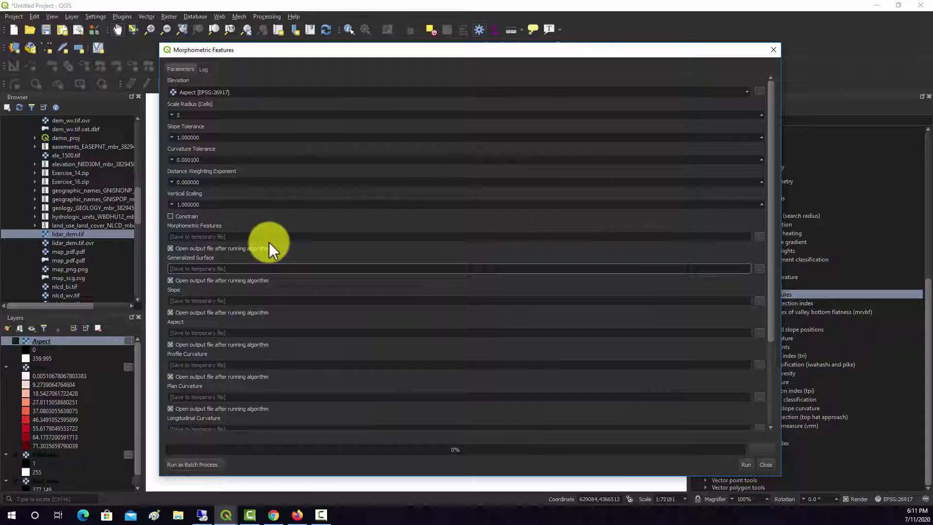
{"action": "left_click", "coordinate": [229, 91]}
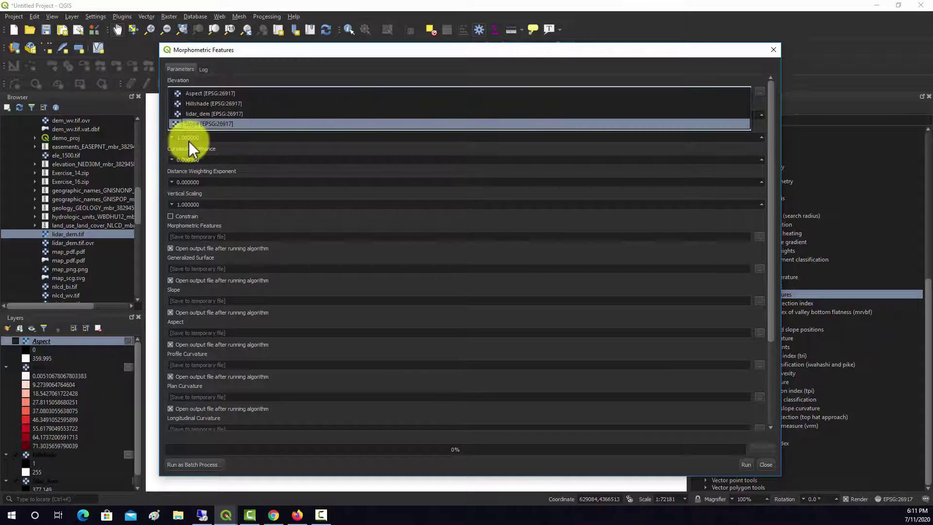
{"action": "left_click", "coordinate": [234, 113]}
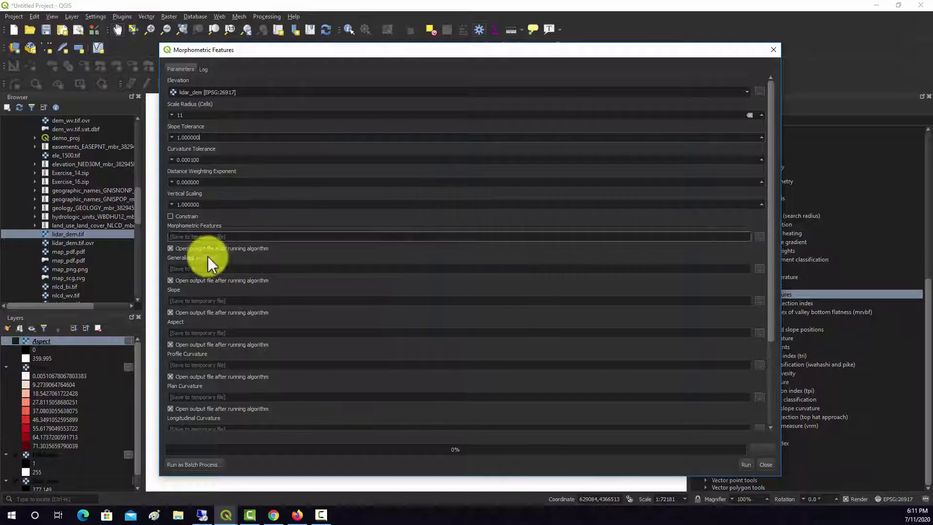
{"action": "scroll", "coordinate": [211, 253], "scroll_direction": "down", "scroll_amount": 1}
{"action": "scroll", "coordinate": [212, 253], "scroll_direction": "down", "scroll_amount": 5}
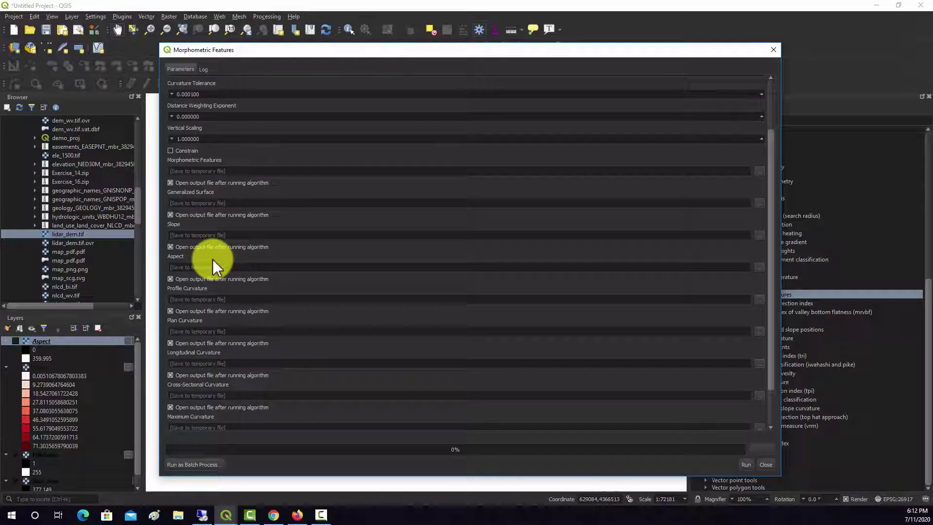
{"action": "scroll", "coordinate": [214, 266], "scroll_direction": "up", "scroll_amount": 4}
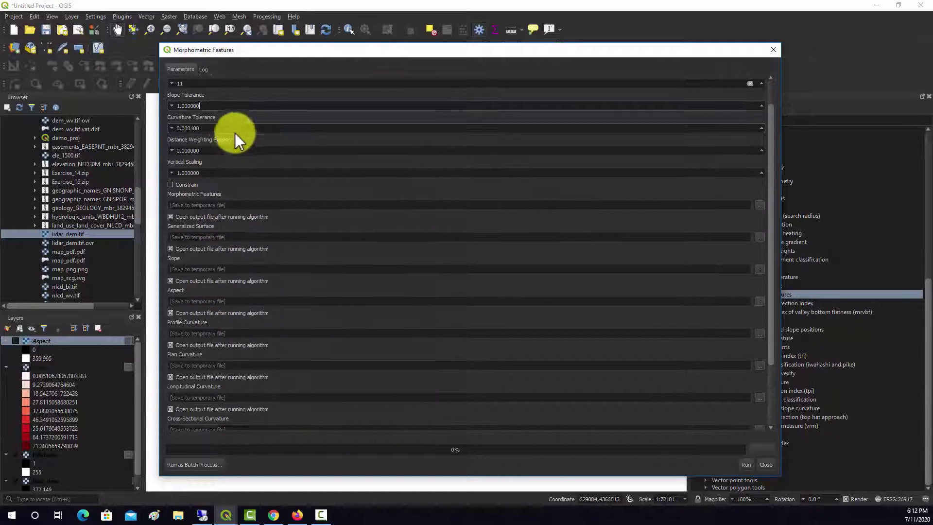
{"action": "scroll", "coordinate": [260, 197], "scroll_direction": "down", "scroll_amount": 1}
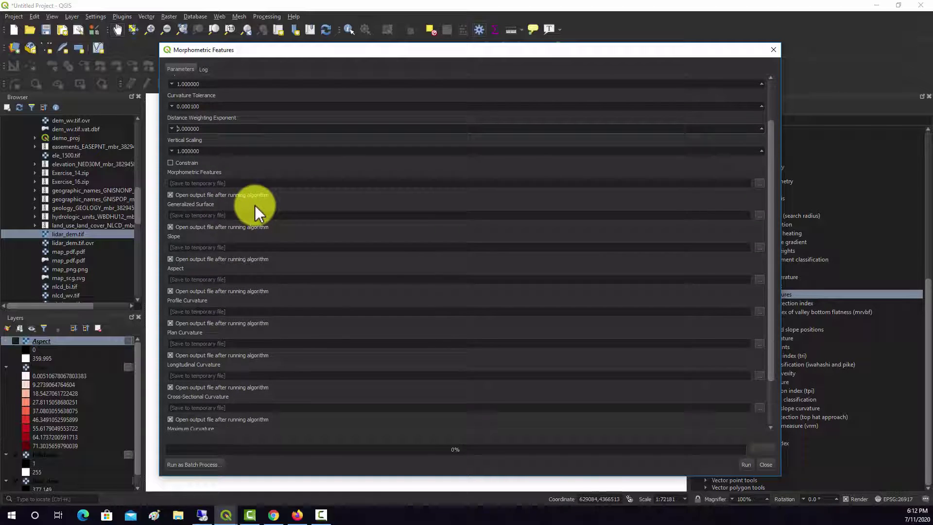
{"action": "scroll", "coordinate": [199, 218], "scroll_direction": "down", "scroll_amount": 1}
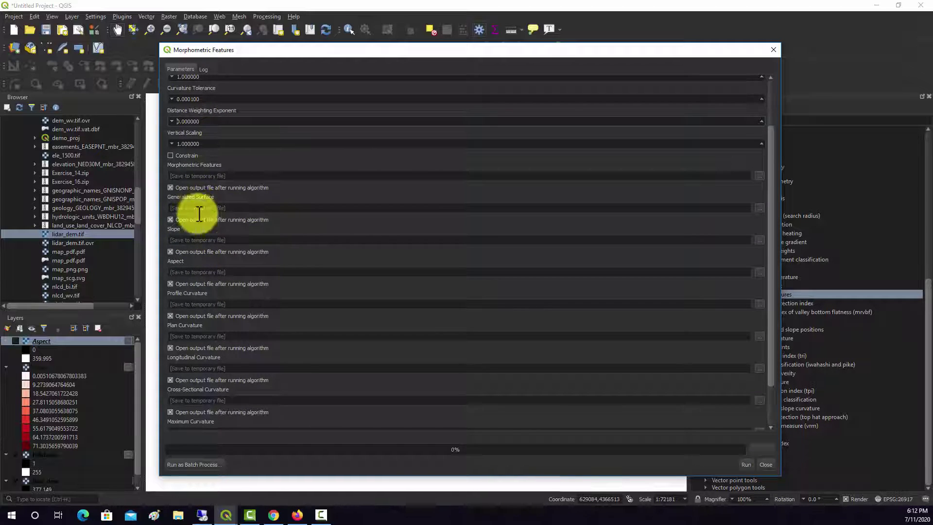
{"action": "scroll", "coordinate": [195, 229], "scroll_direction": "up", "scroll_amount": 1}
{"action": "scroll", "coordinate": [194, 216], "scroll_direction": "down", "scroll_amount": 3}
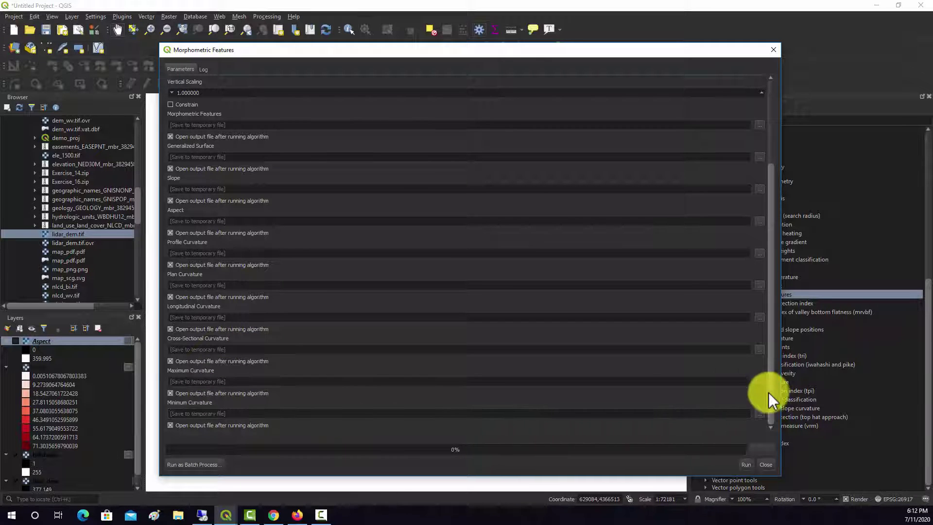
{"action": "mouse_move", "coordinate": [774, 411]}
{"action": "left_mouse_down"}
{"action": "mouse_move", "coordinate": [772, 287]}
{"action": "mouse_move", "coordinate": [761, 416]}
{"action": "left_mouse_up"}
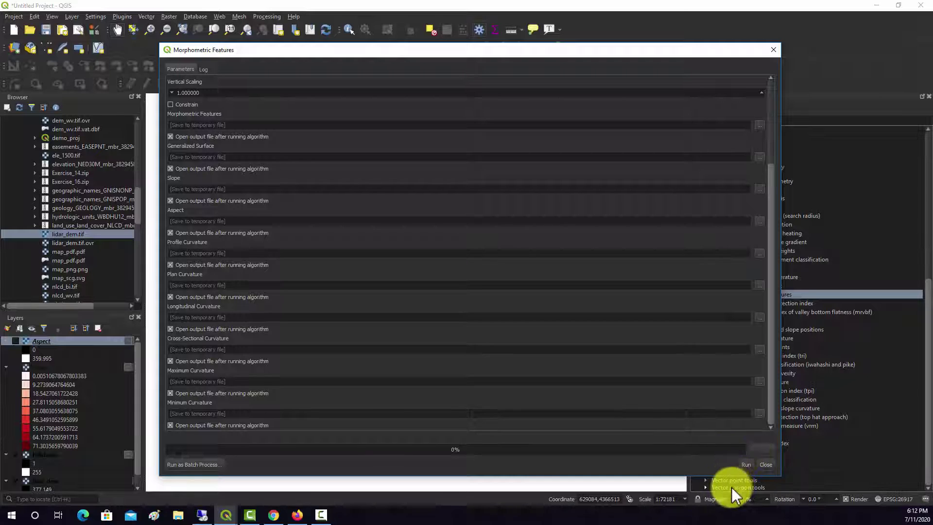
{"action": "left_click", "coordinate": [745, 465]}
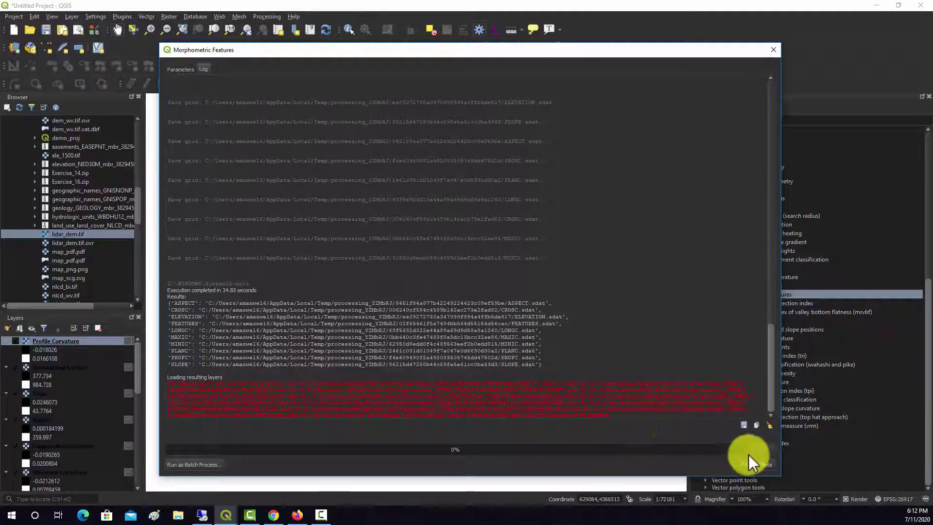
{"action": "left_click", "coordinate": [766, 465]}
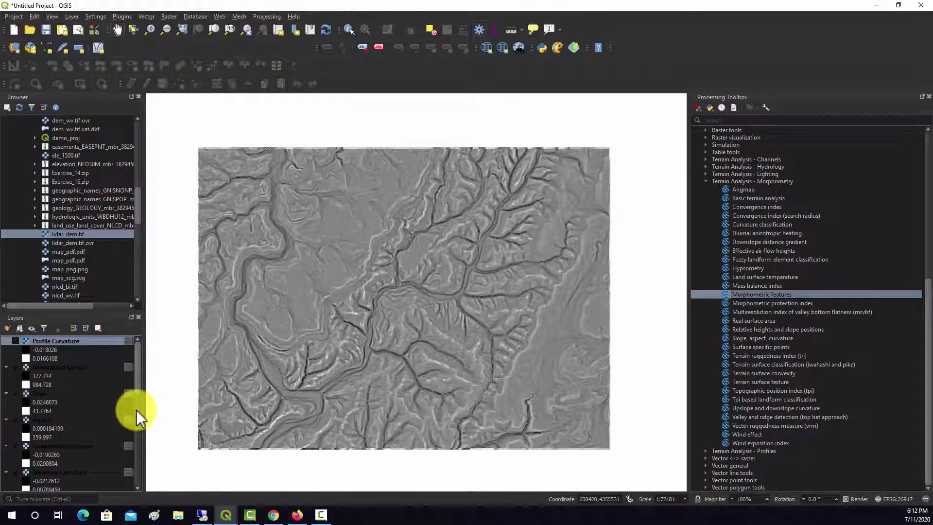
Hide Profile Curvature and zoom out to centre the whole DEM
{"action": "left_click", "coordinate": [14, 341]}
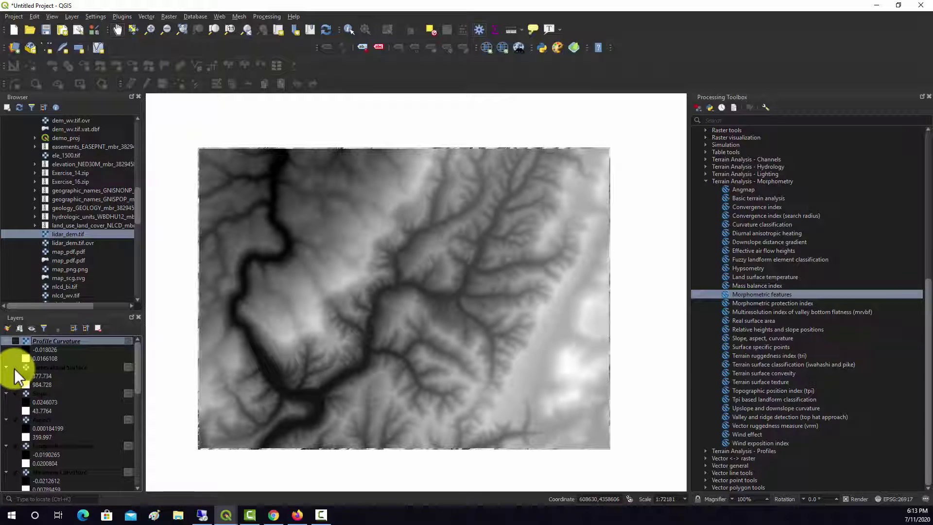
{"action": "scroll", "coordinate": [369, 131], "scroll_direction": "up", "scroll_amount": 2}
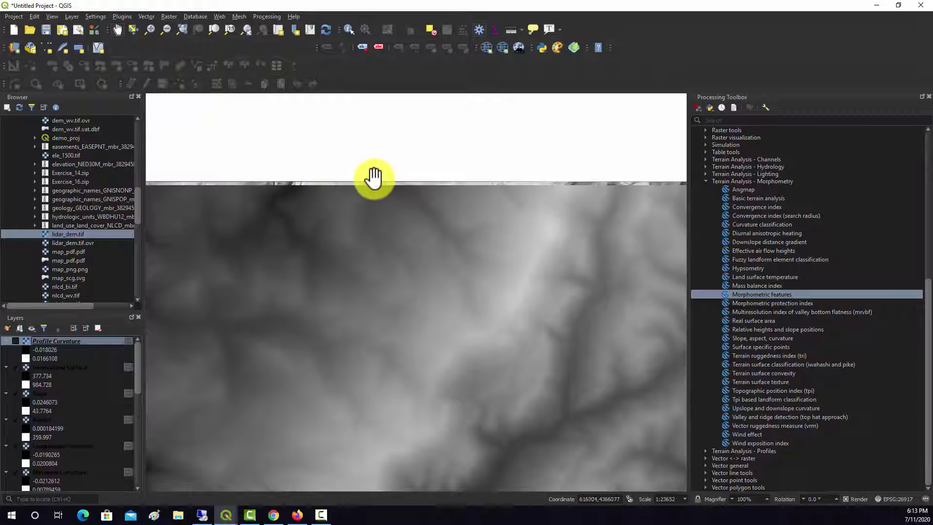
{"action": "scroll", "coordinate": [292, 187], "scroll_direction": "down", "scroll_amount": 2}
{"action": "scroll", "coordinate": [311, 219], "scroll_direction": "up", "scroll_amount": 1}
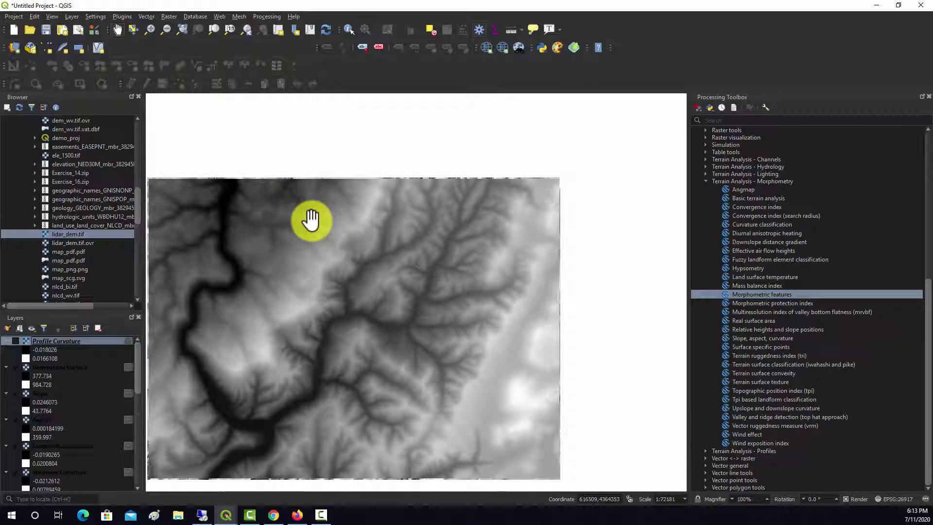
{"action": "left_click_drag", "start_coordinate": [302, 254], "coordinate": [301, 209]}
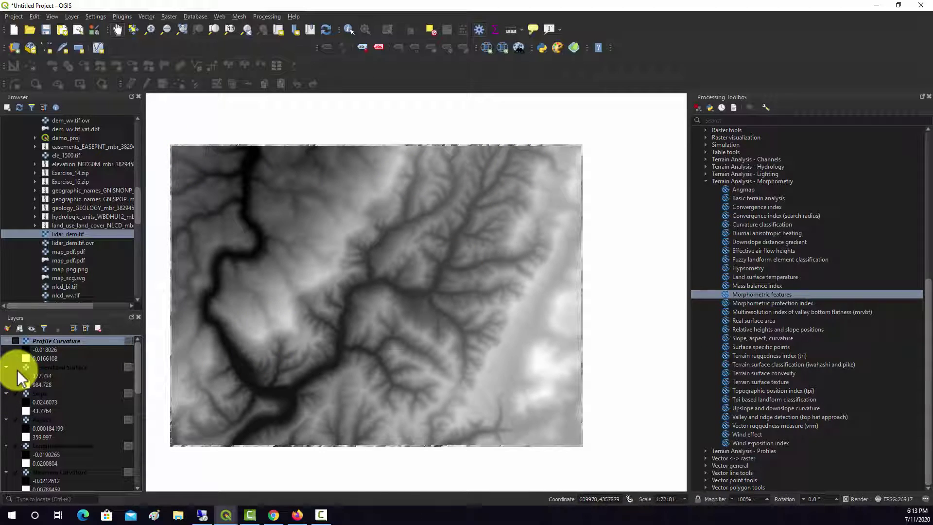
Toggle the Slope, Aspect and first curvature layers on and off to compare them
{"action": "left_click", "coordinate": [15, 393]}
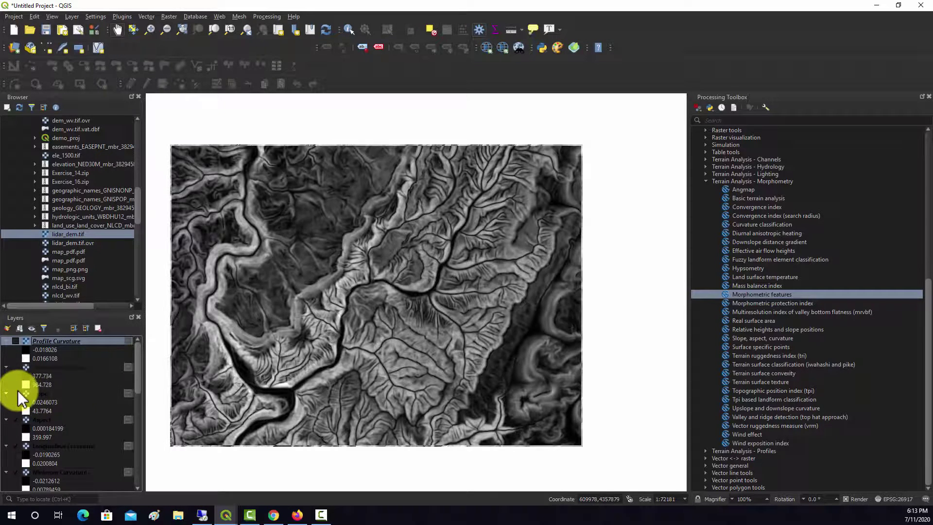
{"action": "left_click", "coordinate": [16, 393]}
{"action": "left_click", "coordinate": [16, 418]}
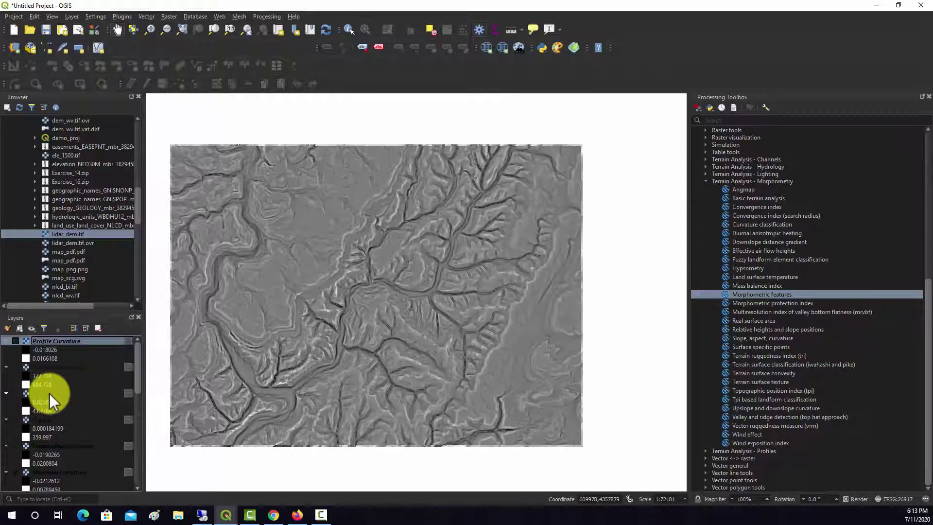
{"action": "scroll", "coordinate": [48, 393], "scroll_direction": "down", "scroll_amount": 2}
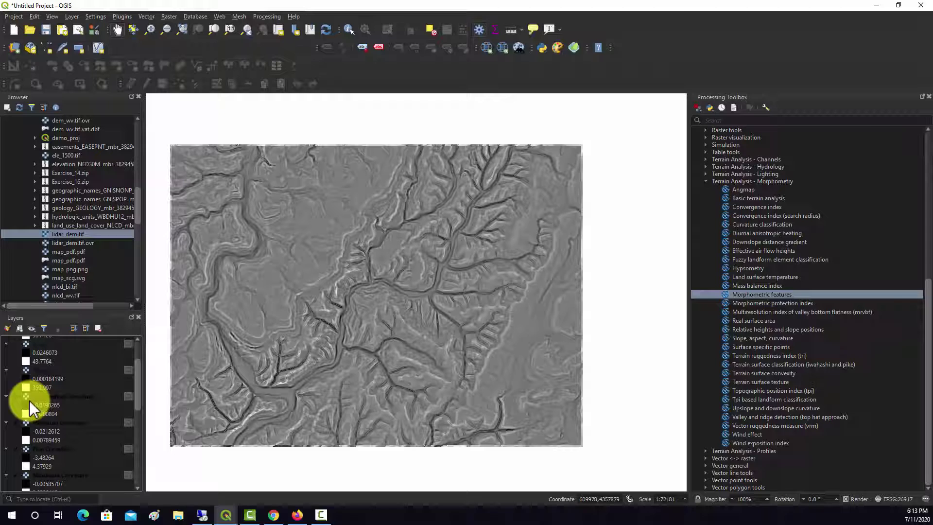
{"action": "left_click", "coordinate": [17, 395]}
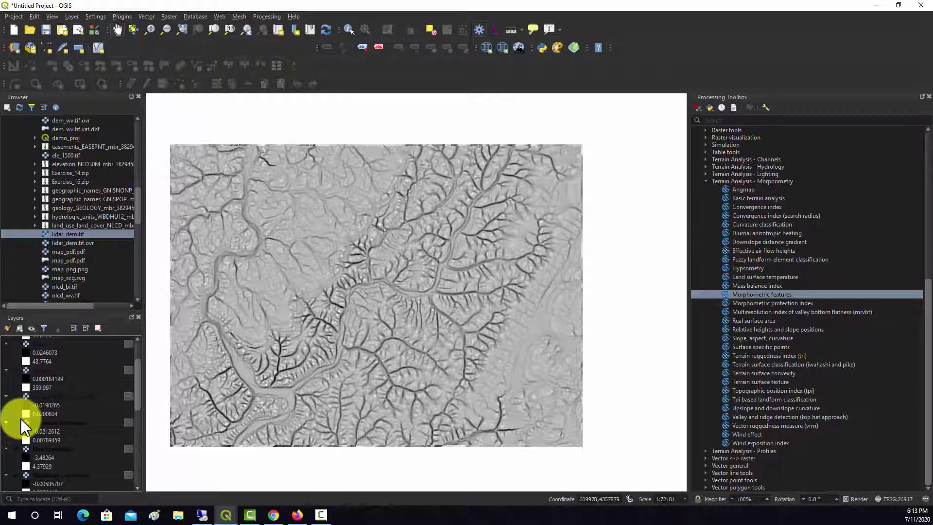
{"action": "left_click", "coordinate": [14, 422]}
{"action": "scroll", "coordinate": [28, 409], "scroll_direction": "down", "scroll_amount": 2}
{"action": "scroll", "coordinate": [27, 422], "scroll_direction": "down", "scroll_amount": 1}
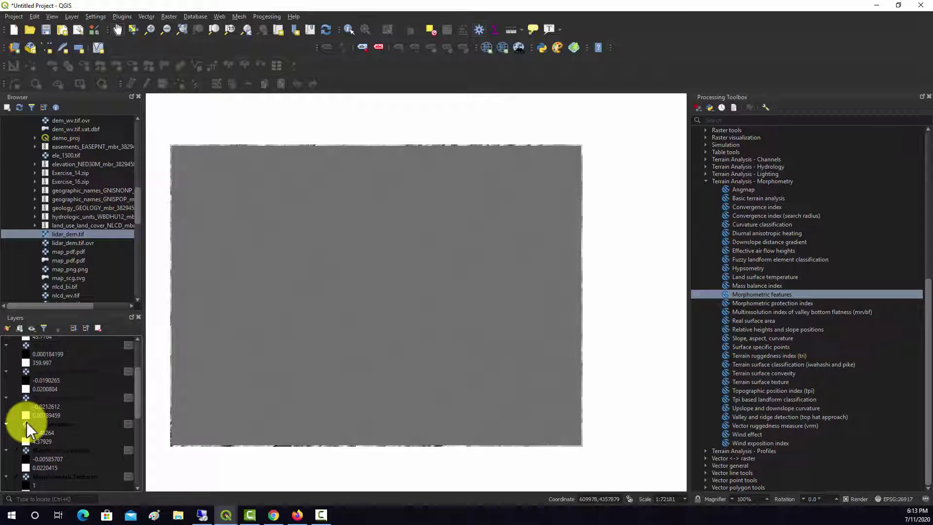
Compare Plan and Maximum Curvature, then hide the curvature layers to show the hillshade
{"action": "left_click", "coordinate": [21, 425]}
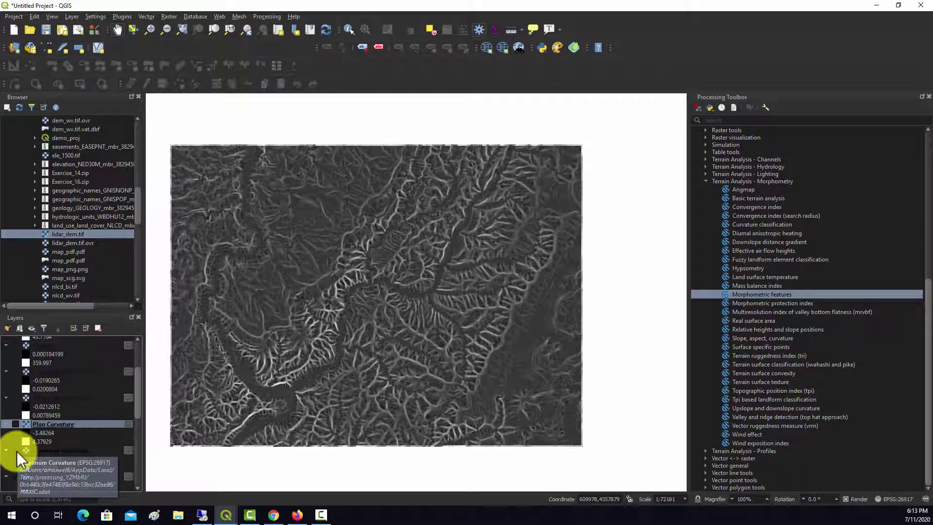
{"action": "left_click", "coordinate": [17, 450]}
{"action": "scroll", "coordinate": [36, 430], "scroll_direction": "down", "scroll_amount": 2}
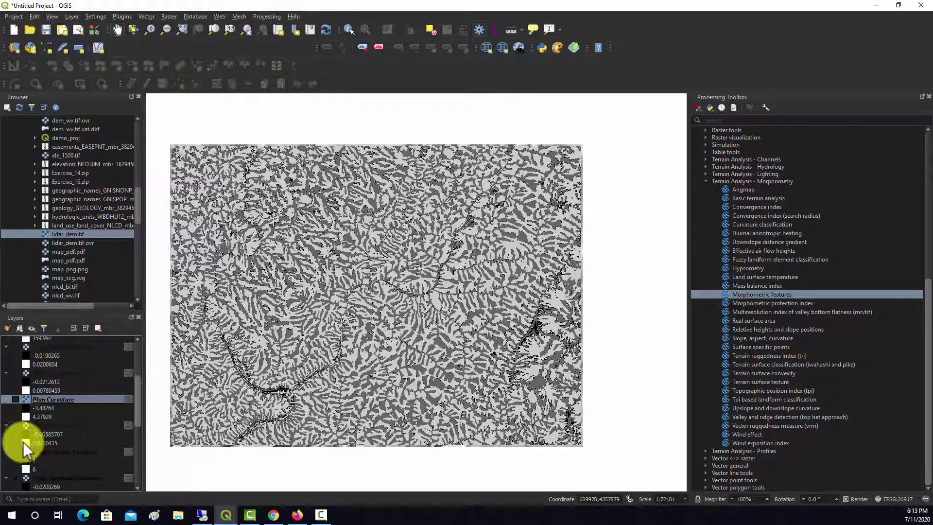
{"action": "scroll", "coordinate": [22, 442], "scroll_direction": "down", "scroll_amount": 3}
{"action": "left_click", "coordinate": [16, 426]}
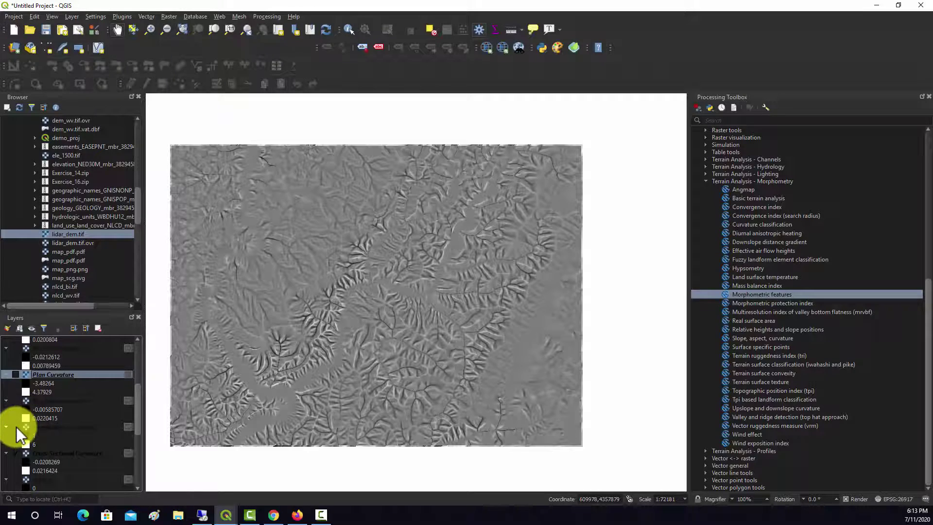
{"action": "left_click", "coordinate": [16, 427]}
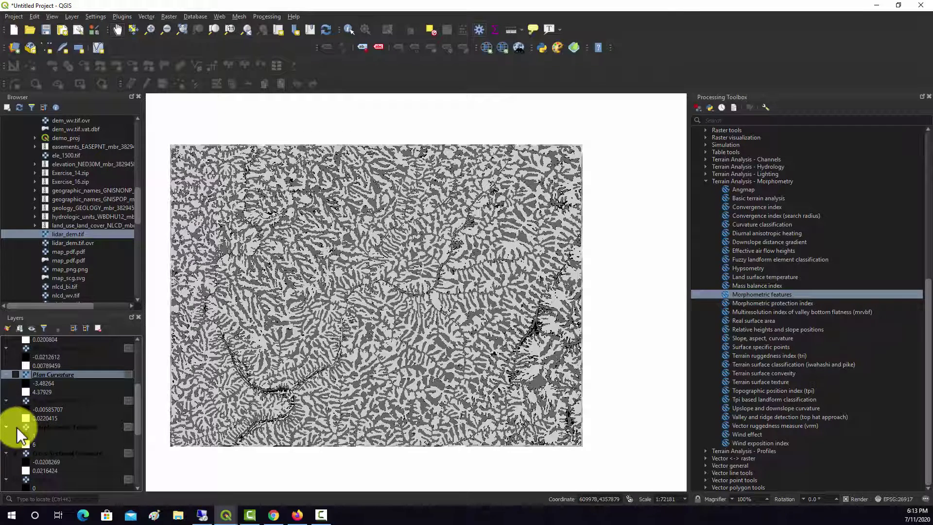
{"action": "left_click", "coordinate": [17, 427]}
{"action": "left_click", "coordinate": [19, 452]}
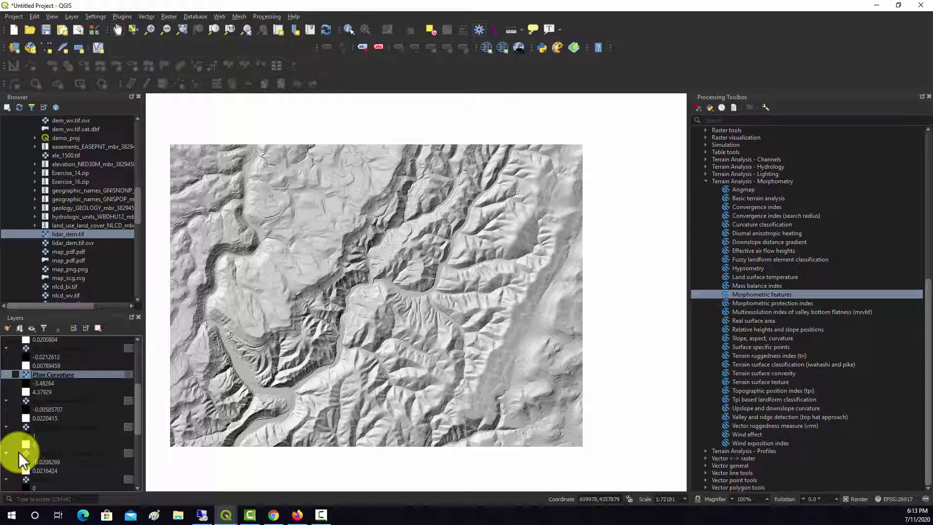
{"action": "left_click", "coordinate": [17, 452]}
{"action": "left_click", "coordinate": [16, 427]}
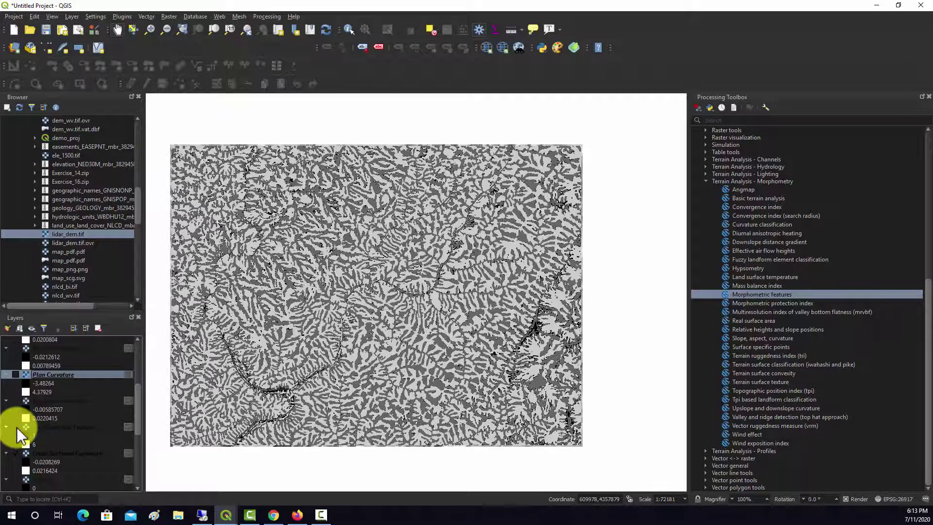
{"action": "left_click", "coordinate": [16, 427]}
{"action": "left_click", "coordinate": [17, 453]}
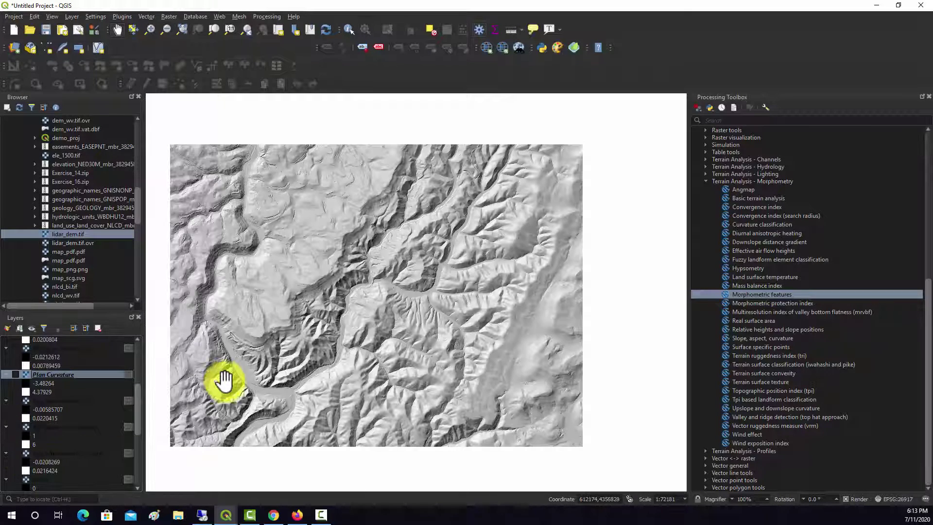
Run Terrain Ruggedness Index on lidar_dem with Radius 11 and Distance Weighting [0] no weighting
{"action": "double_click", "coordinate": [771, 356]}
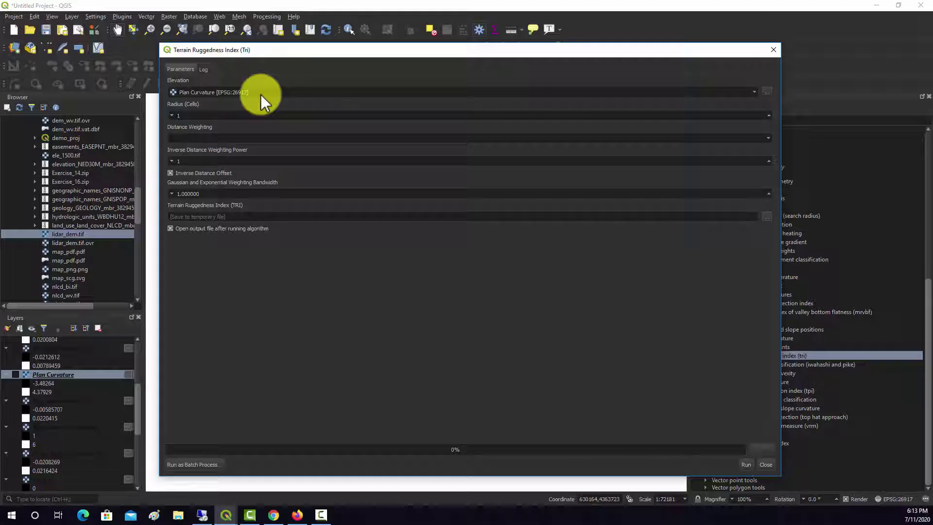
{"action": "left_click", "coordinate": [261, 99]}
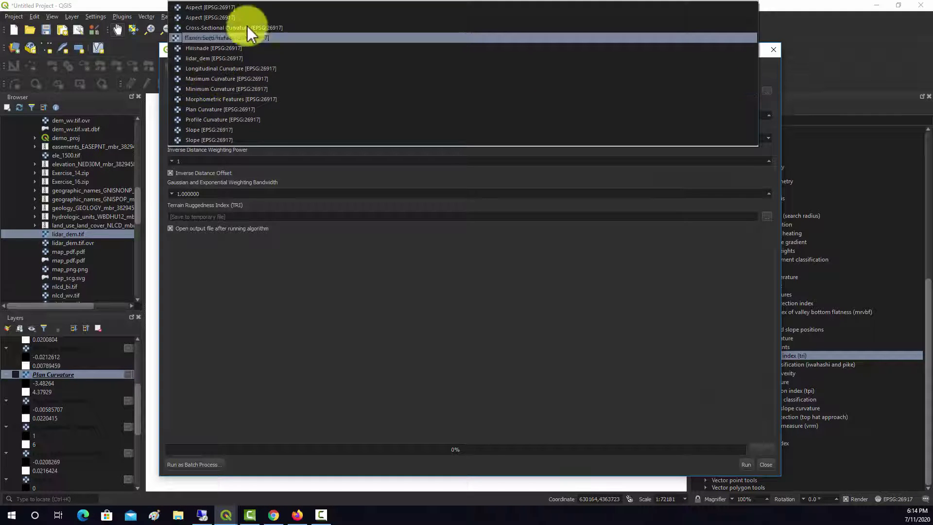
{"action": "left_click", "coordinate": [213, 58]}
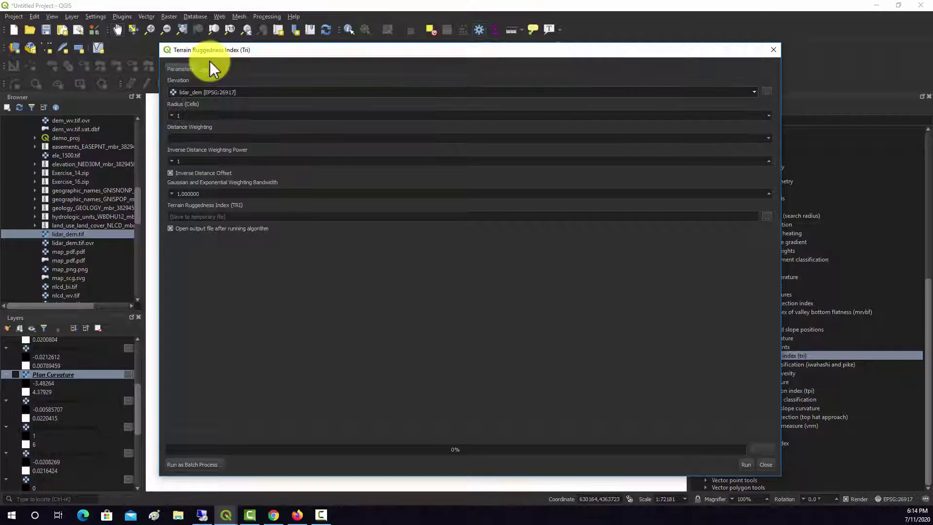
{"action": "left_click", "coordinate": [192, 116]}
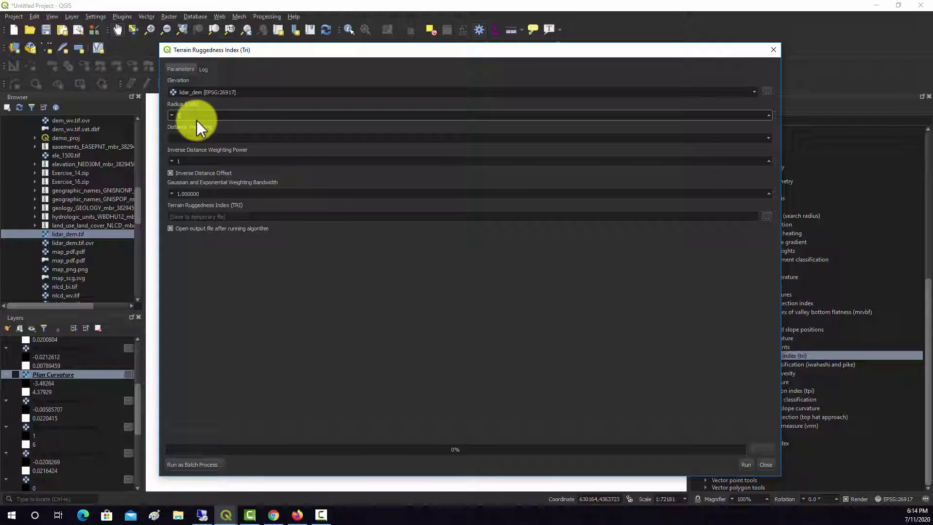
{"action": "type", "text": "1"}
{"action": "key", "text": "Tab"}
{"action": "left_click", "coordinate": [196, 137]}
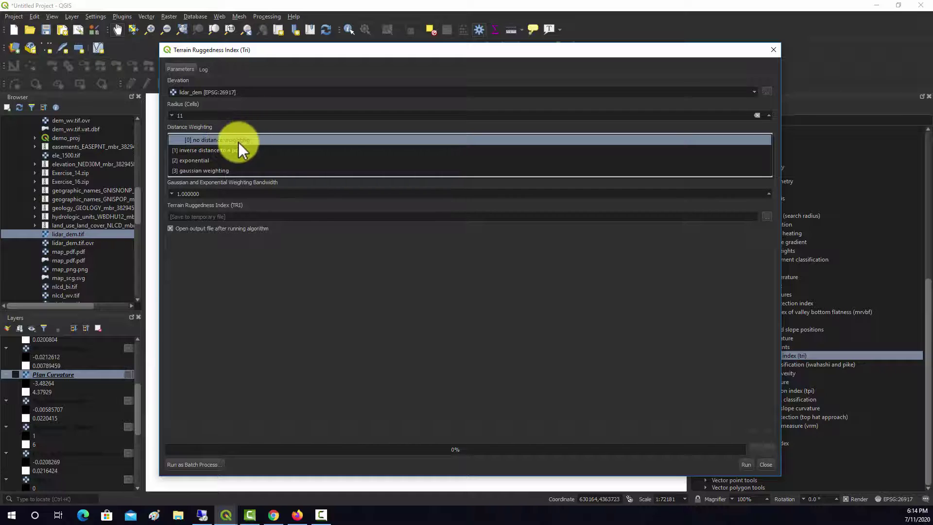
{"action": "left_click", "coordinate": [238, 142]}
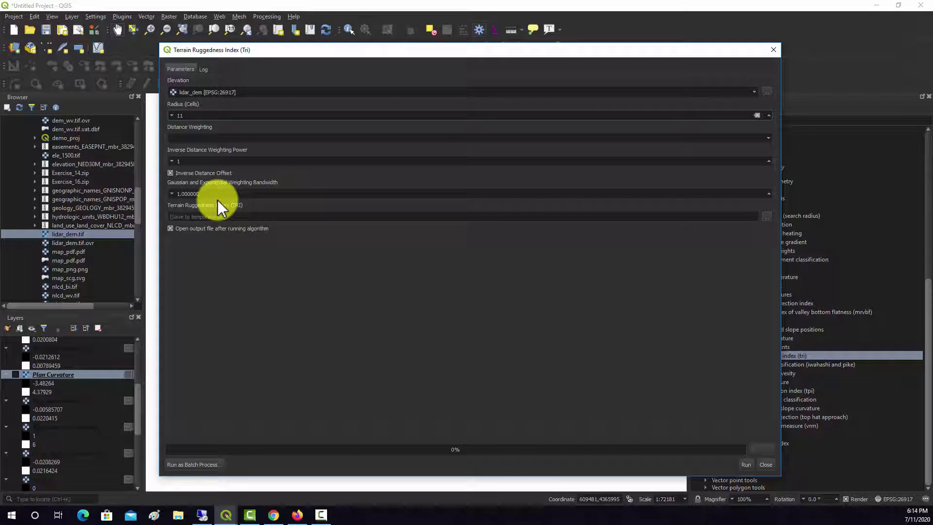
{"action": "left_click", "coordinate": [211, 138]}
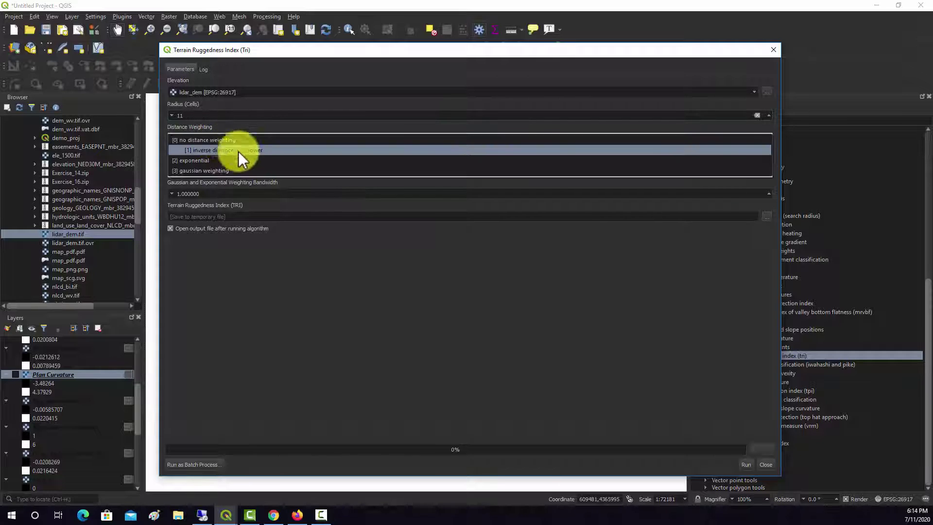
{"action": "left_click", "coordinate": [221, 140]}
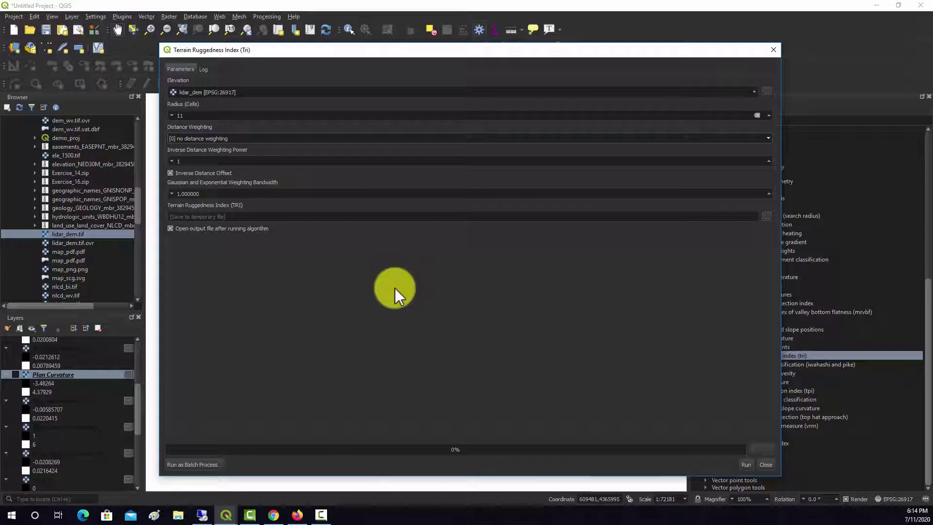
{"action": "left_click", "coordinate": [744, 464]}
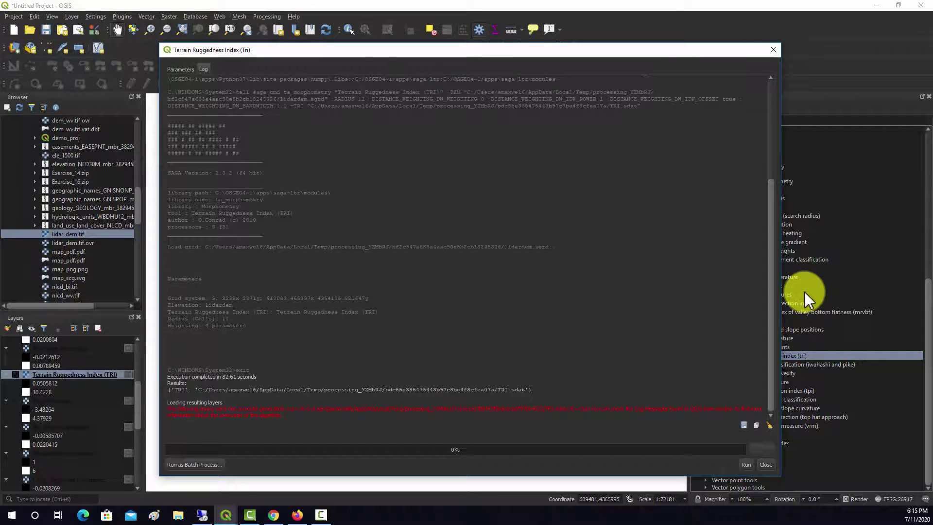
Close the ruggedness tool and find the new Terrain Ruggedness Index layer in the Layers panel
{"action": "left_click", "coordinate": [772, 50]}
{"action": "scroll", "coordinate": [29, 374], "scroll_direction": "up", "scroll_amount": 5}
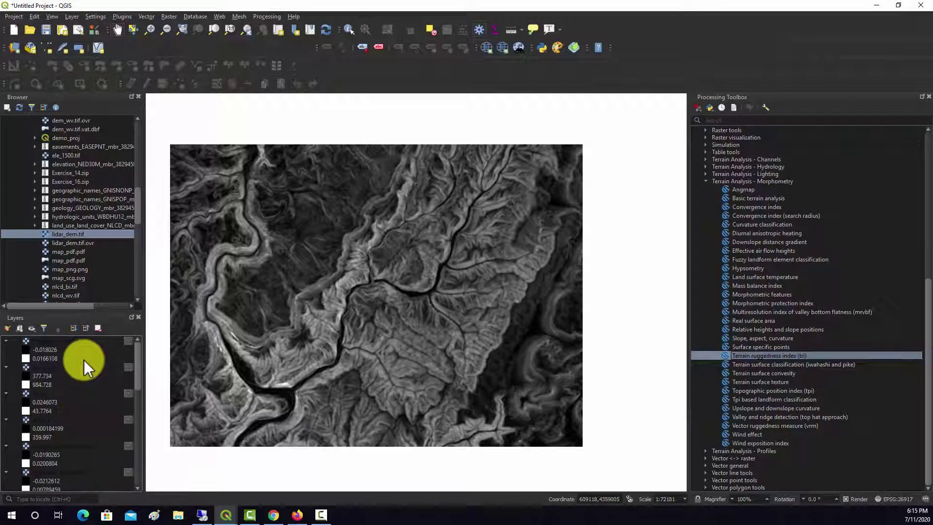
{"action": "scroll", "coordinate": [83, 360], "scroll_direction": "down", "scroll_amount": 3}
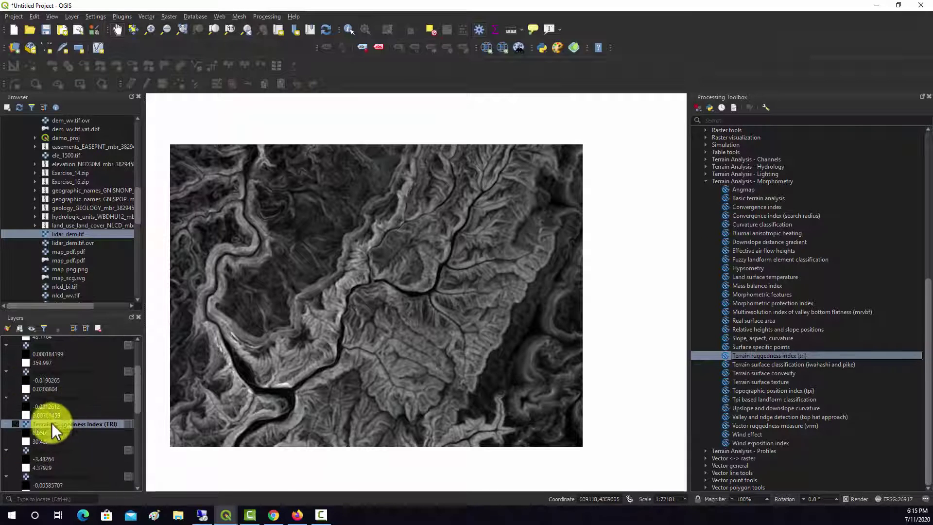
{"action": "scroll", "coordinate": [294, 335], "scroll_direction": "down", "scroll_amount": 3}
{"action": "scroll", "coordinate": [340, 327], "scroll_direction": "up", "scroll_amount": 3}
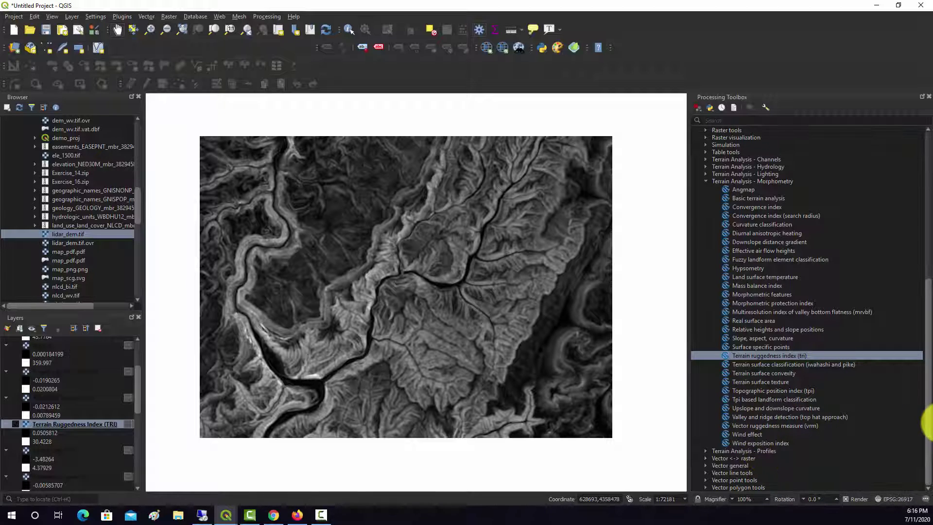
Run SAGA Topographic Position Index on lidar_dem with '[0] no distance weighting'
{"action": "double_click", "coordinate": [755, 392]}
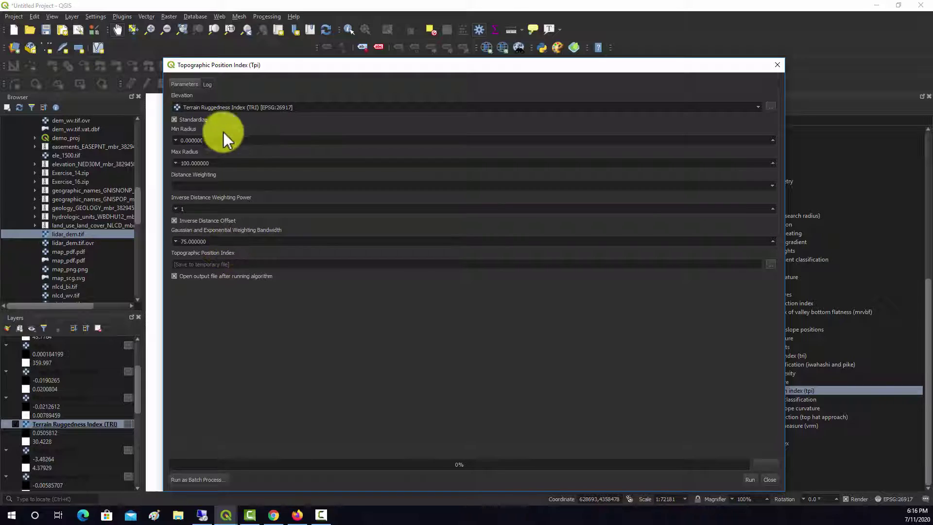
{"action": "left_click", "coordinate": [251, 106]}
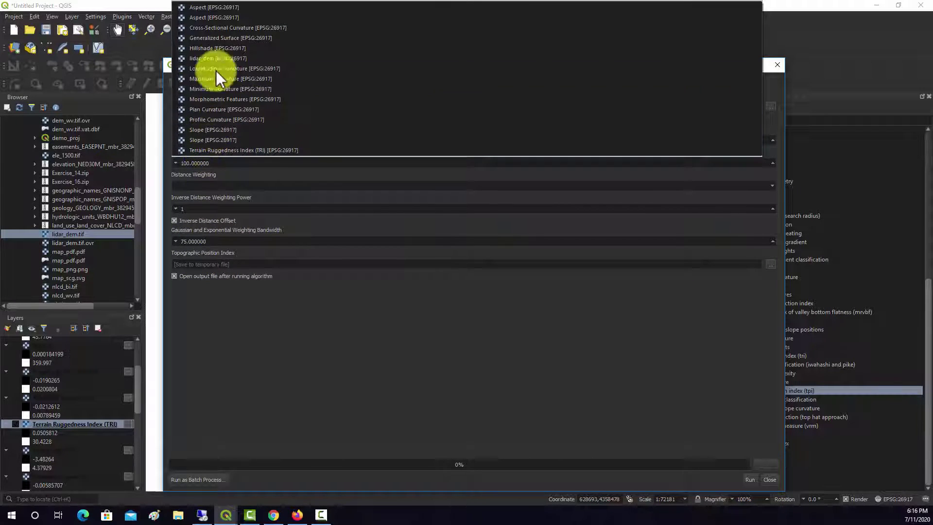
{"action": "left_click", "coordinate": [227, 58]}
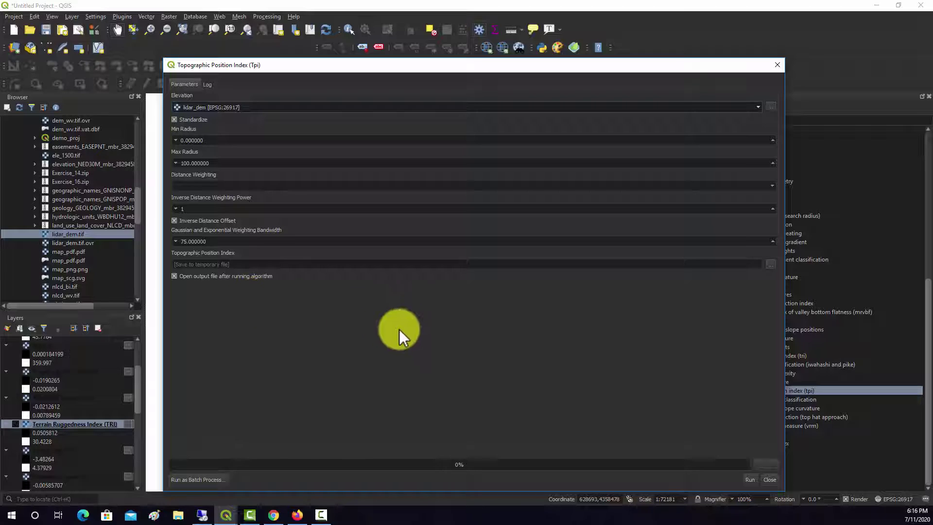
{"action": "left_click", "coordinate": [750, 479]}
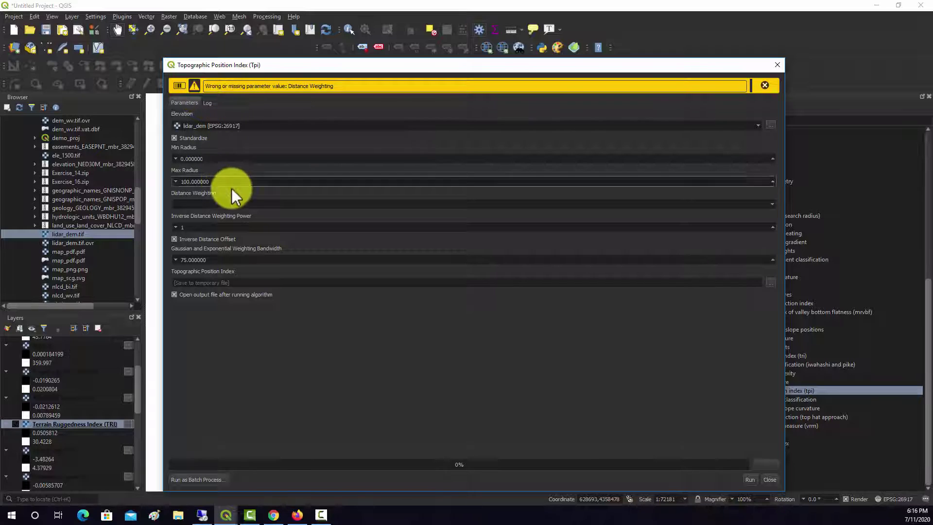
{"action": "left_click", "coordinate": [227, 202]}
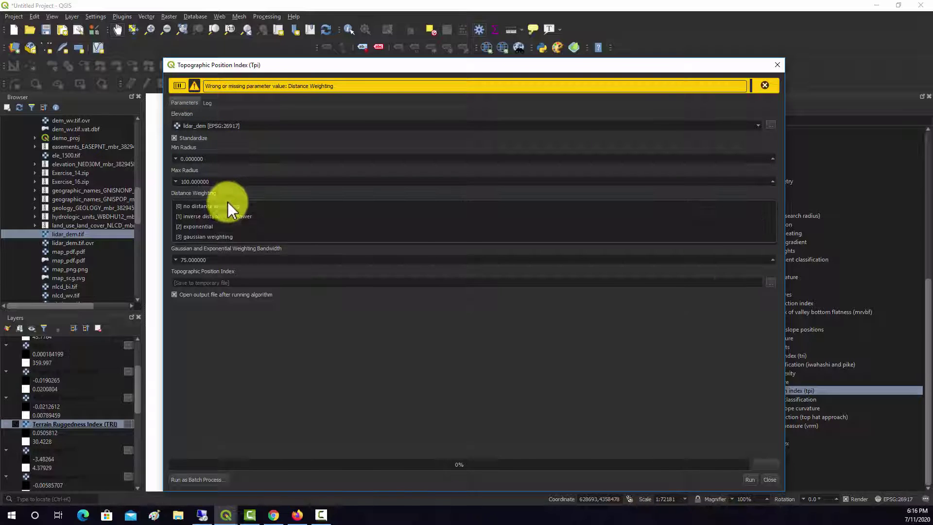
{"action": "left_click", "coordinate": [224, 206]}
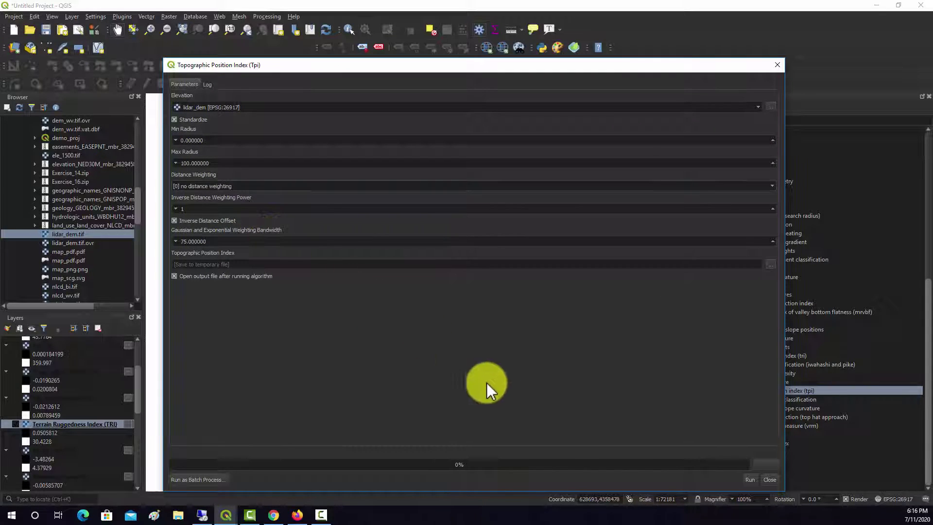
{"action": "left_click", "coordinate": [748, 479]}
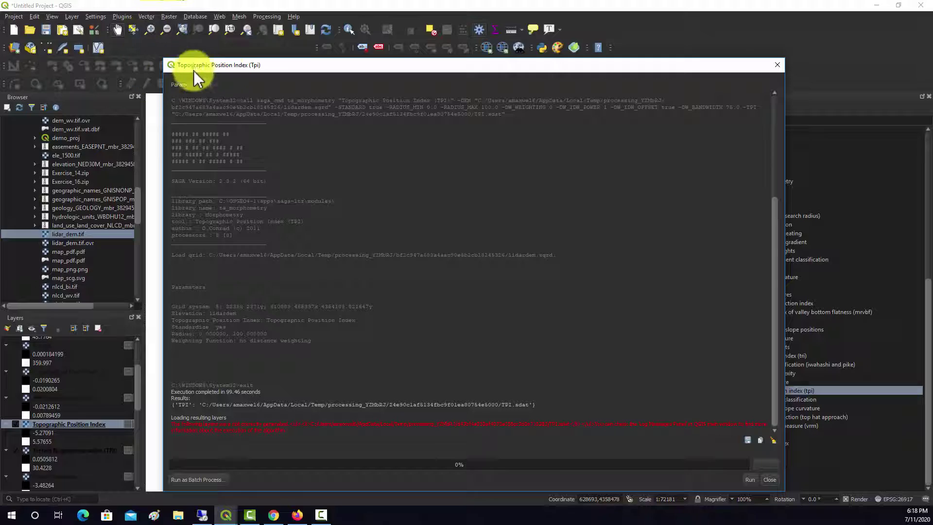
Close the TPI tool and inspect the greyscale TPI raster (-5.27 to 5.58) across the map
{"action": "left_click", "coordinate": [776, 64]}
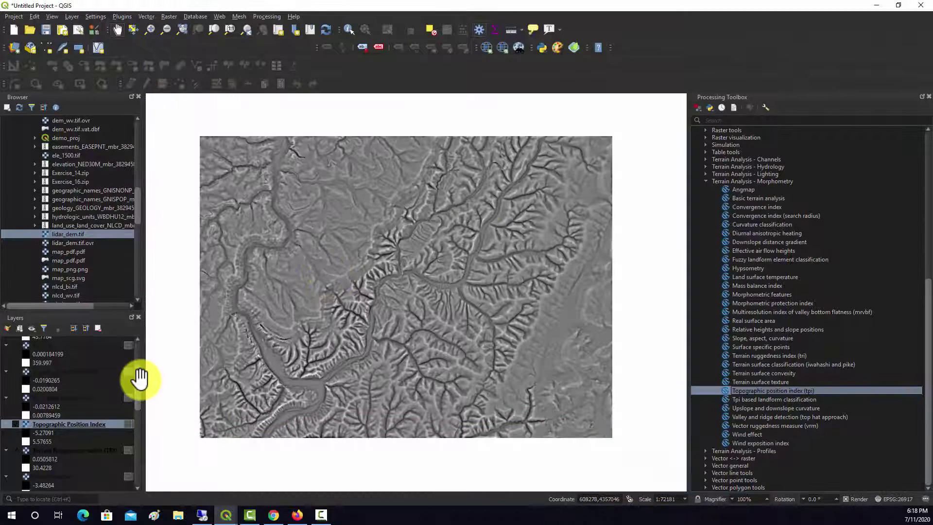
{"action": "scroll", "coordinate": [394, 296], "scroll_direction": "up", "scroll_amount": 1}
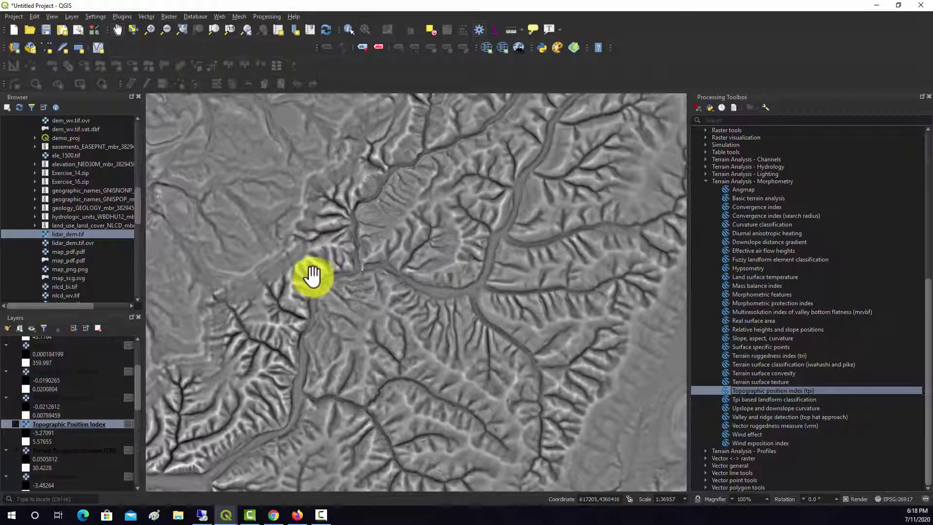
{"action": "left_click_drag", "start_coordinate": [308, 277], "coordinate": [373, 399]}
{"action": "left_click_drag", "start_coordinate": [485, 241], "coordinate": [431, 302]}
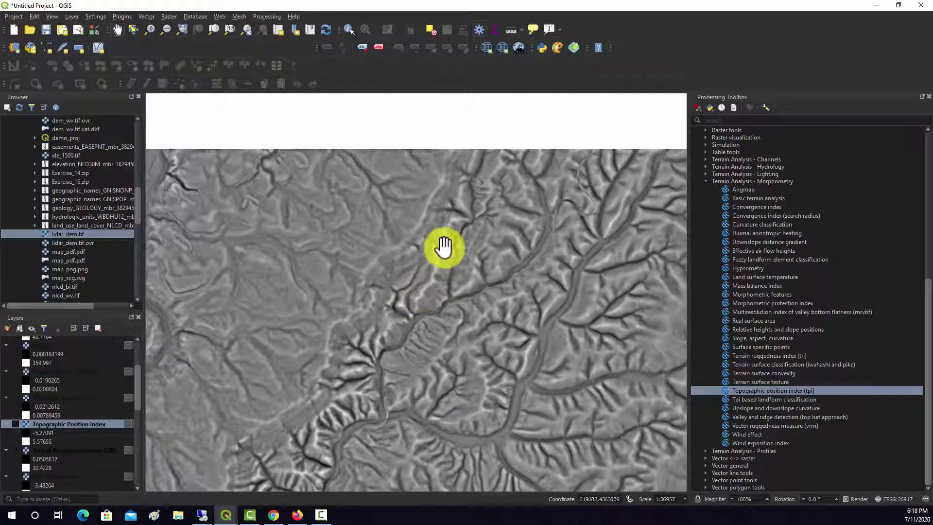
{"action": "left_click_drag", "start_coordinate": [385, 366], "coordinate": [343, 329]}
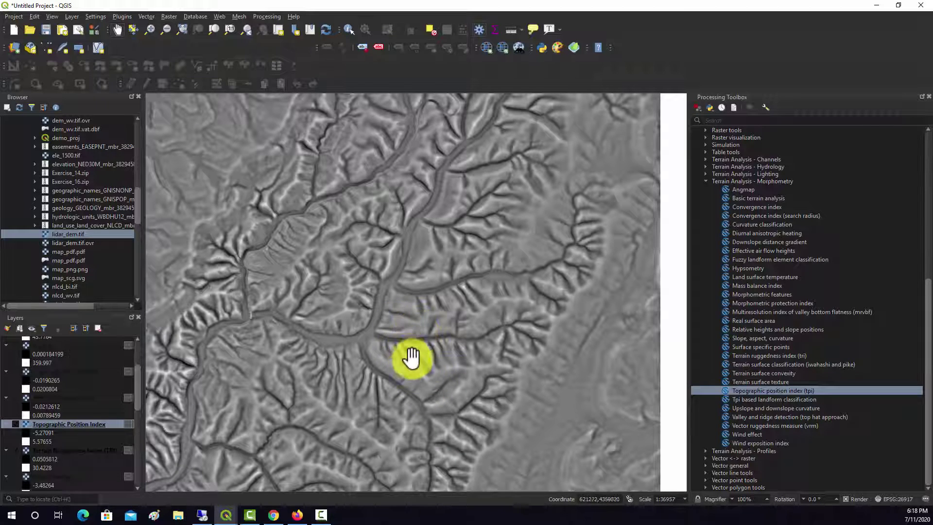
{"action": "scroll", "coordinate": [339, 250], "scroll_direction": "down", "scroll_amount": 3}
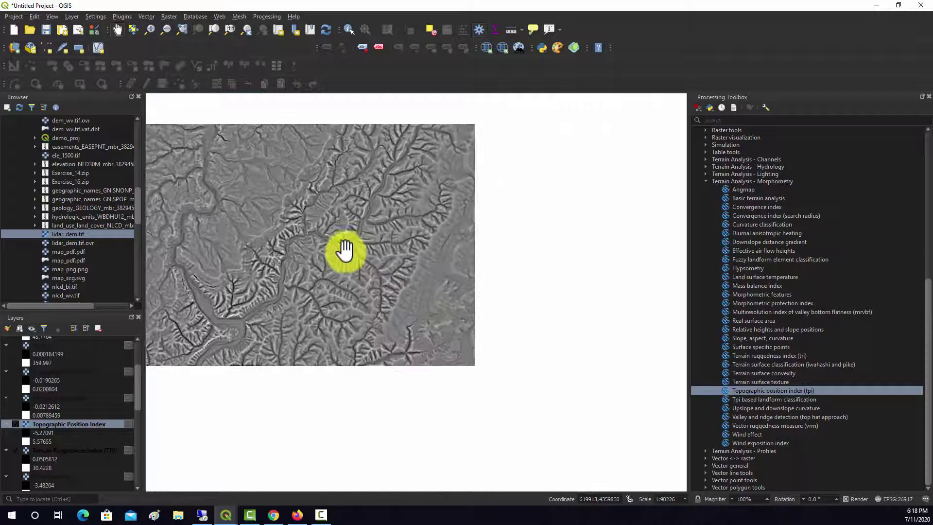
{"action": "left_click_drag", "start_coordinate": [391, 308], "coordinate": [425, 311]}
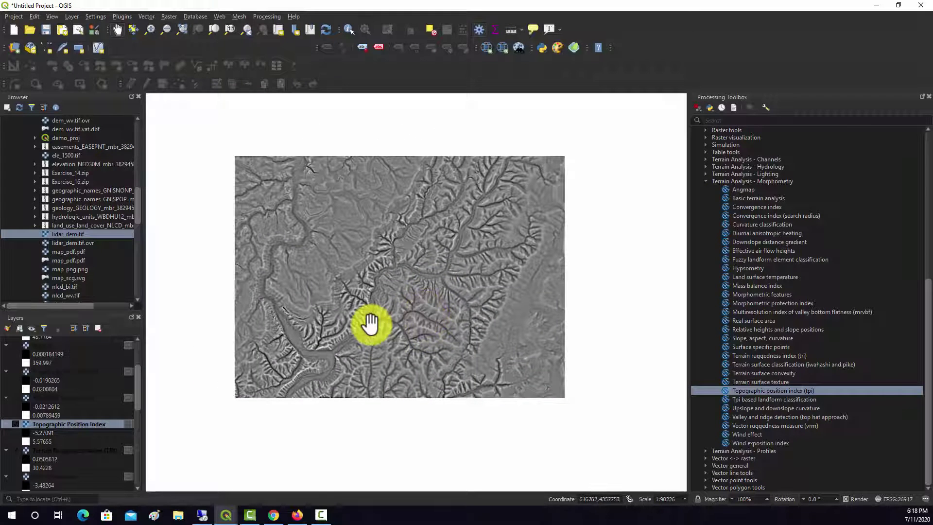
Hide the TPI and TRI layers and move lidar_dem above the hillshade in the layer list
{"action": "left_click", "coordinate": [16, 423]}
{"action": "left_click", "coordinate": [27, 450]}
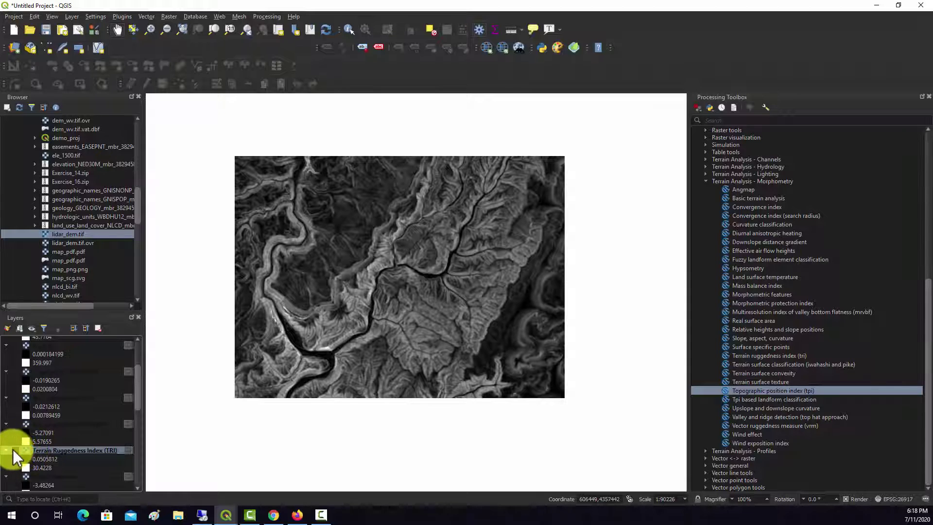
{"action": "left_click", "coordinate": [13, 449]}
{"action": "scroll", "coordinate": [59, 417], "scroll_direction": "down", "scroll_amount": 5}
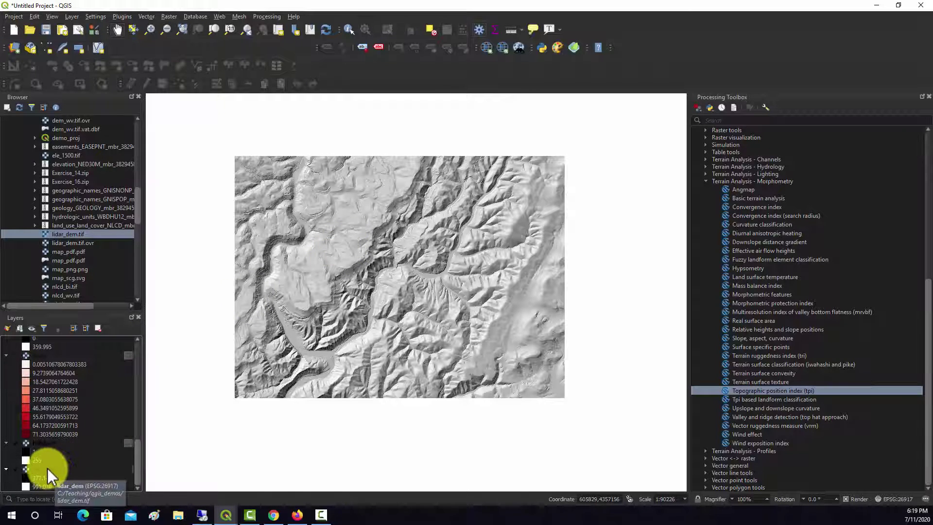
{"action": "left_click_drag", "start_coordinate": [49, 470], "coordinate": [48, 440]}
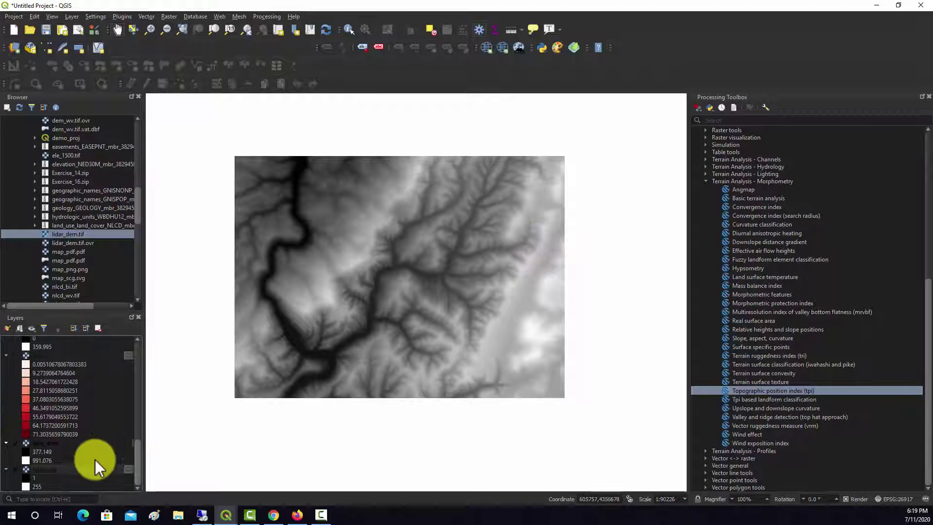
{"action": "left_click", "coordinate": [45, 441]}
Set lidar_dem's global opacity to 60% in its Transparency properties
{"action": "right_click", "coordinate": [45, 441]}
{"action": "key", "text": "Escape"}
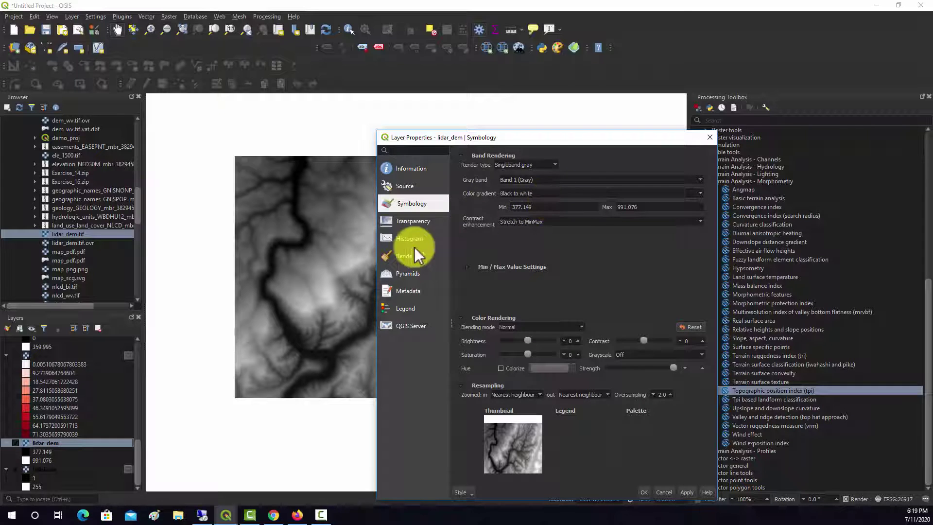
{"action": "left_click", "coordinate": [408, 222]}
{"action": "left_click_drag", "start_coordinate": [652, 159], "coordinate": [573, 164]}
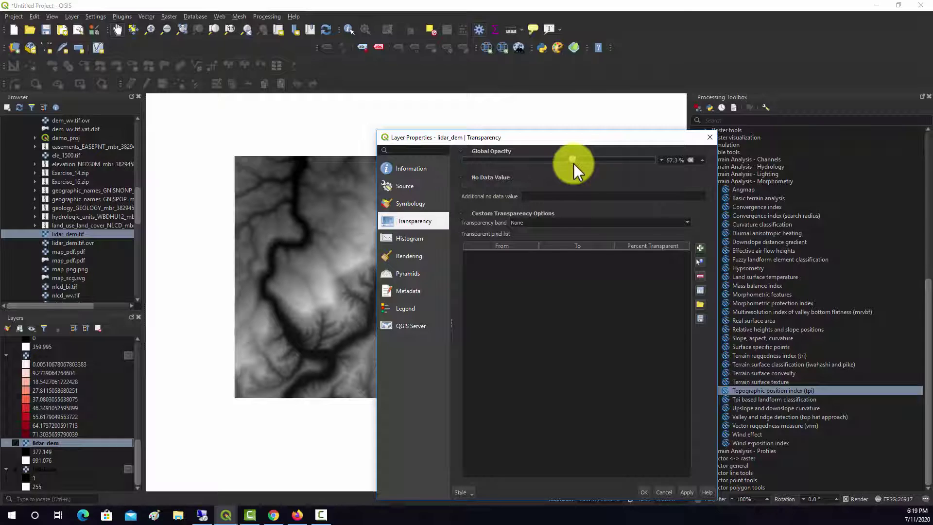
{"action": "double_click", "coordinate": [675, 160]}
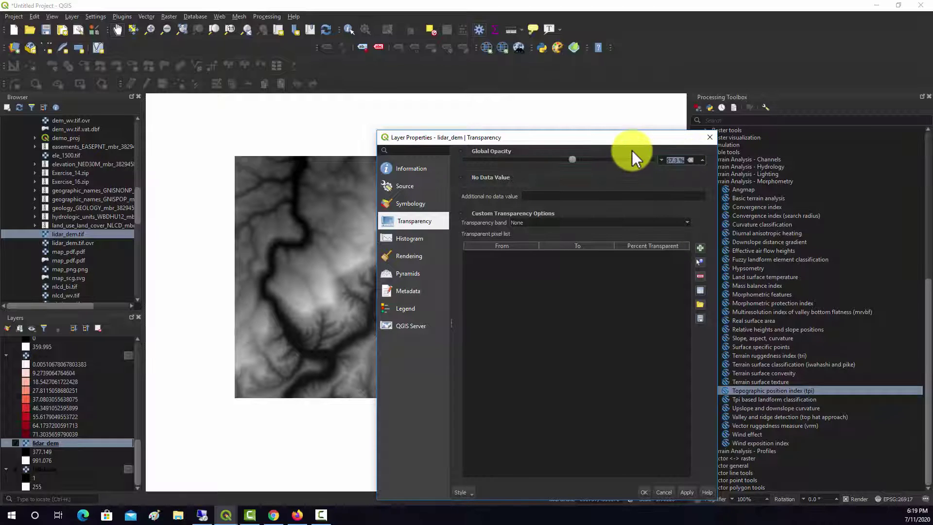
{"action": "type", "text": "60"}
{"action": "left_click", "coordinate": [686, 492]}
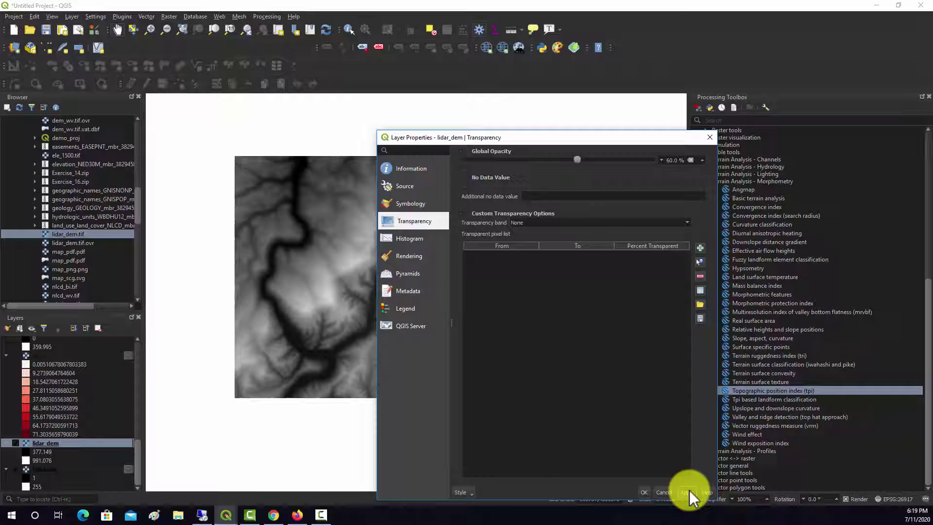
{"action": "left_click", "coordinate": [645, 492]}
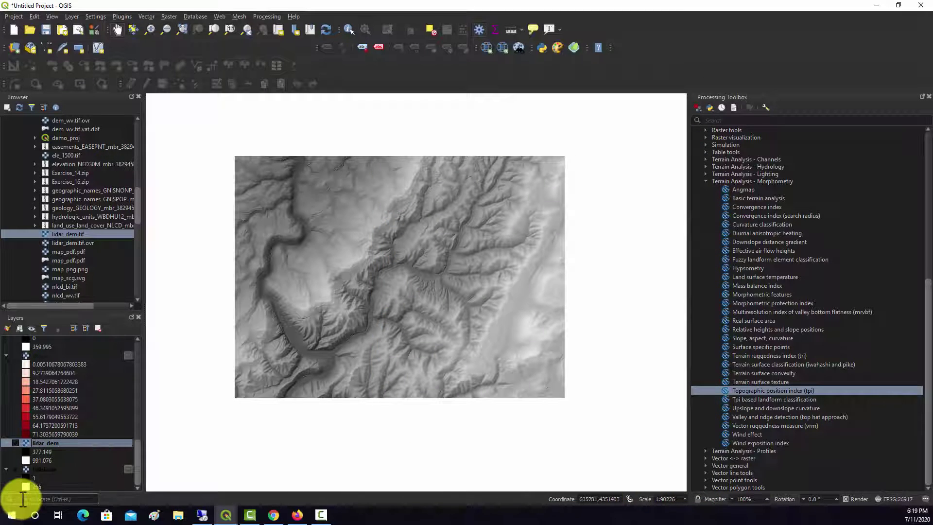
Render lidar_dem as Singleband pseudocolor using the YlOrBr colour ramp
{"action": "right_click", "coordinate": [42, 442]}
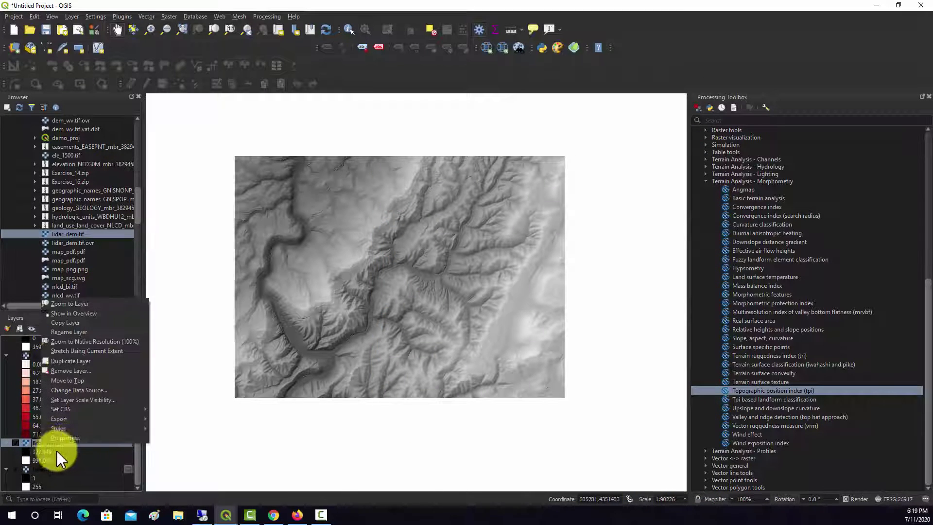
{"action": "left_click", "coordinate": [66, 435]}
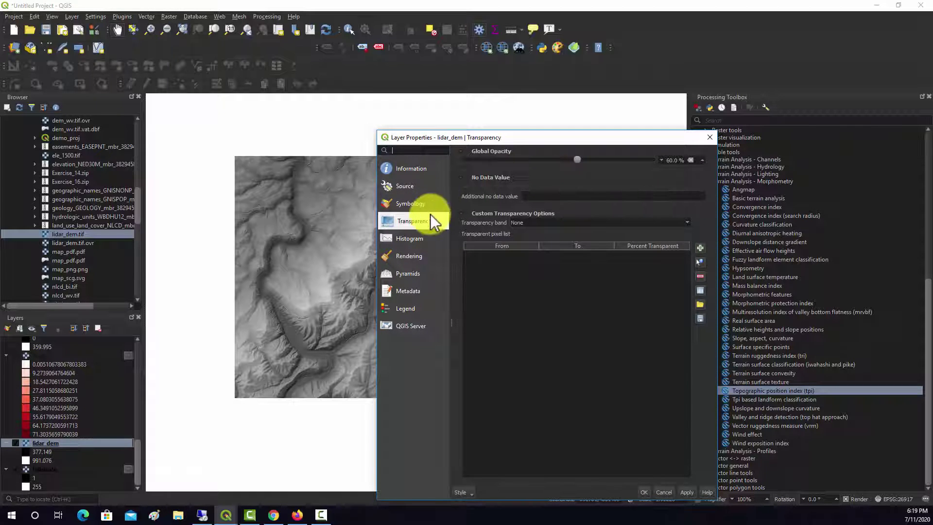
{"action": "left_click", "coordinate": [400, 206]}
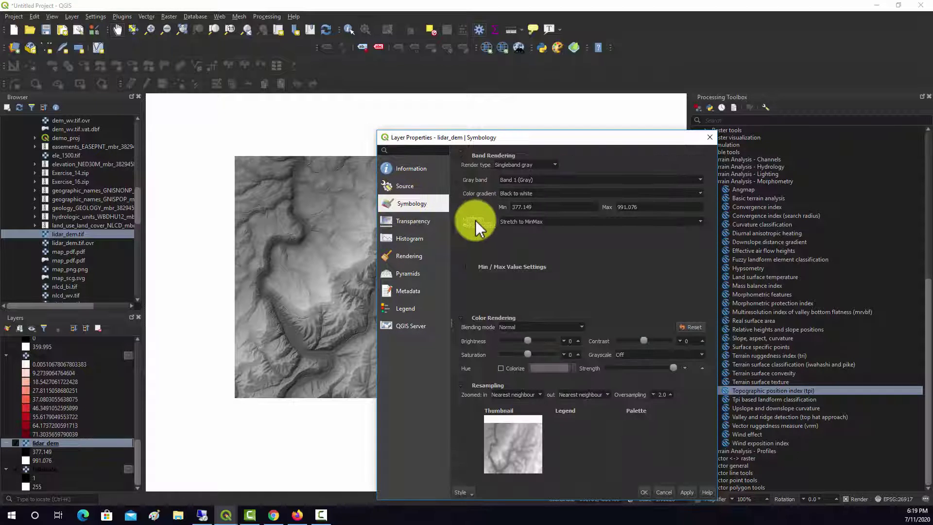
{"action": "left_click", "coordinate": [522, 165]}
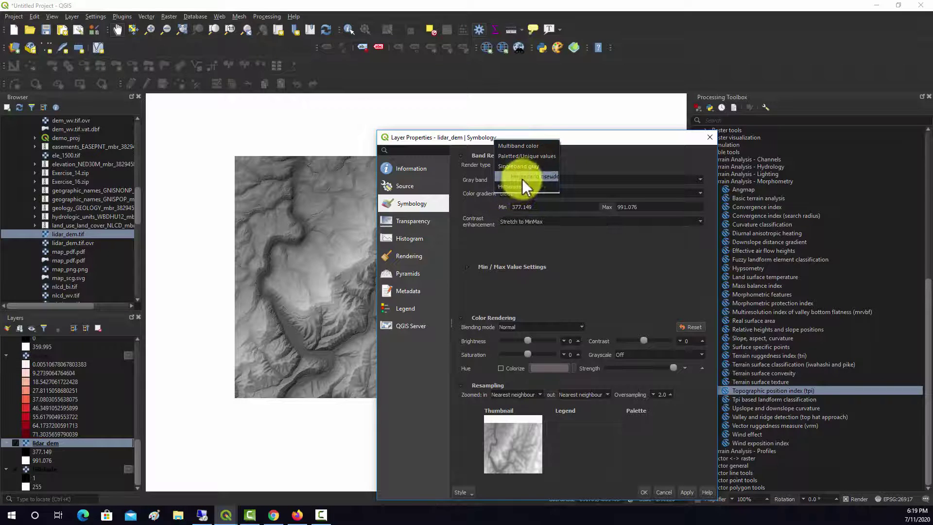
{"action": "left_click", "coordinate": [534, 177]}
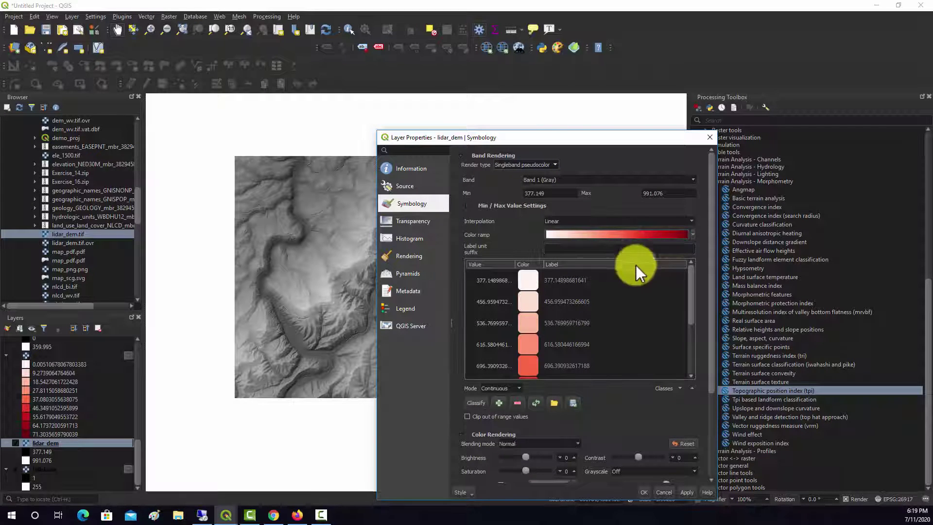
{"action": "left_click", "coordinate": [693, 234]}
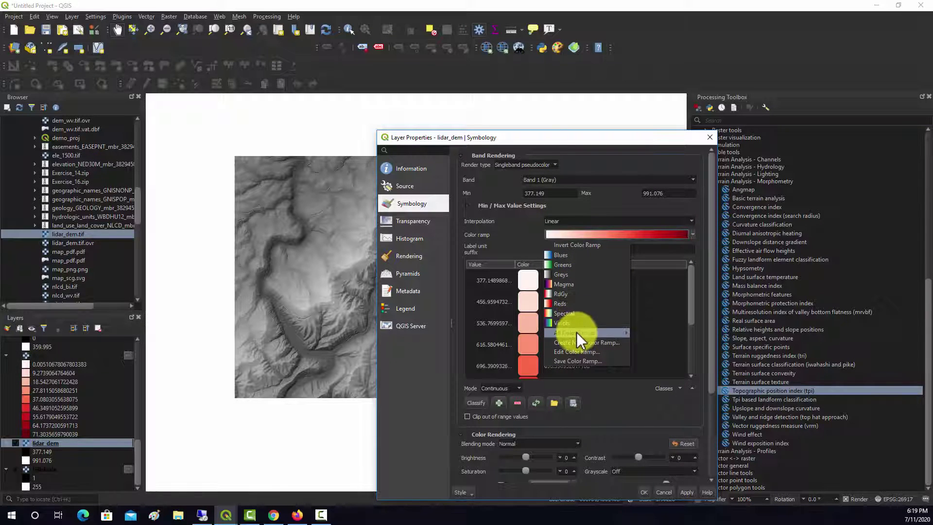
{"action": "mouse_move", "coordinate": [577, 332]}
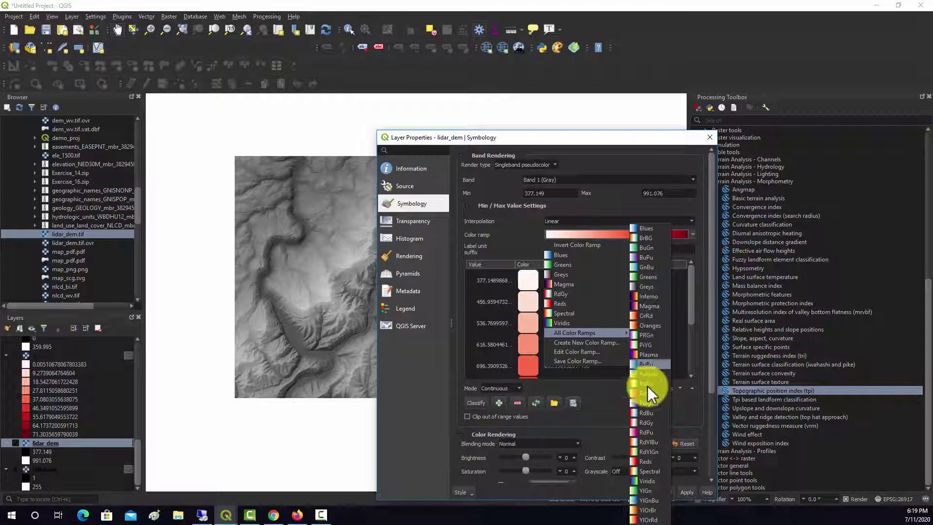
{"action": "left_click", "coordinate": [646, 510]}
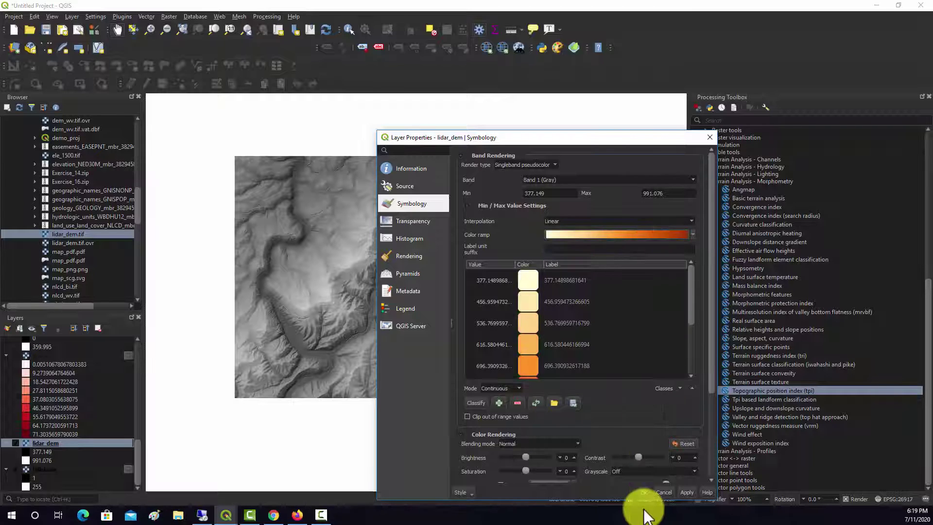
{"action": "left_click", "coordinate": [689, 491]}
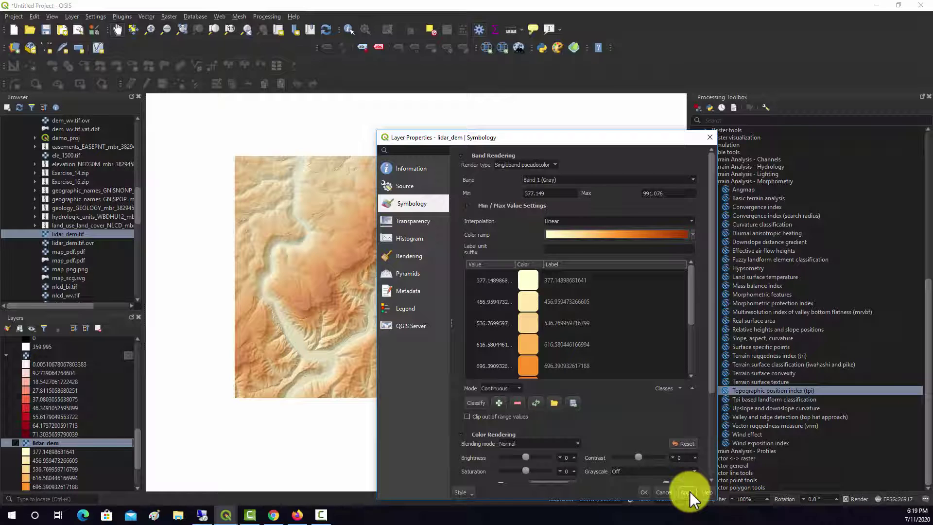
{"action": "left_click", "coordinate": [645, 493]}
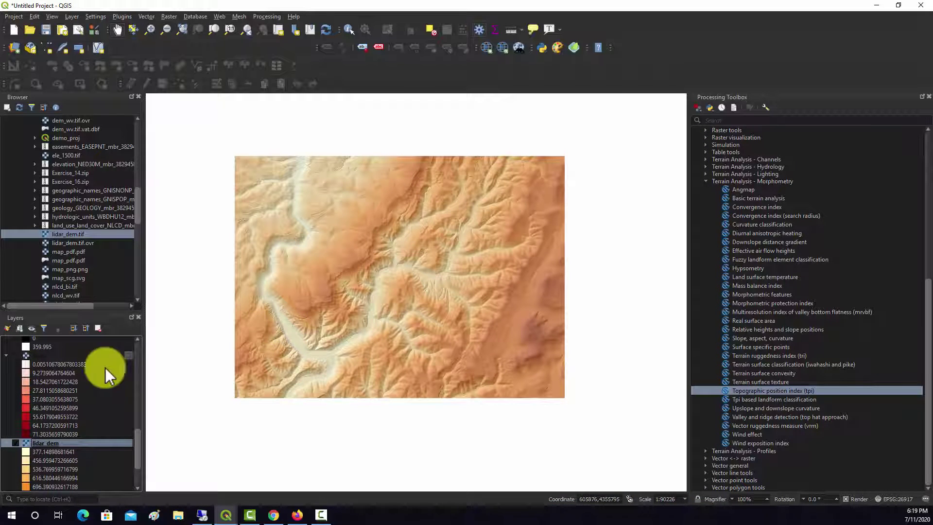
{"action": "scroll", "coordinate": [446, 257], "scroll_direction": "up", "scroll_amount": 2}
{"action": "left_click_drag", "start_coordinate": [354, 329], "coordinate": [372, 280]}
{"action": "scroll", "coordinate": [440, 339], "scroll_direction": "down", "scroll_amount": 2}
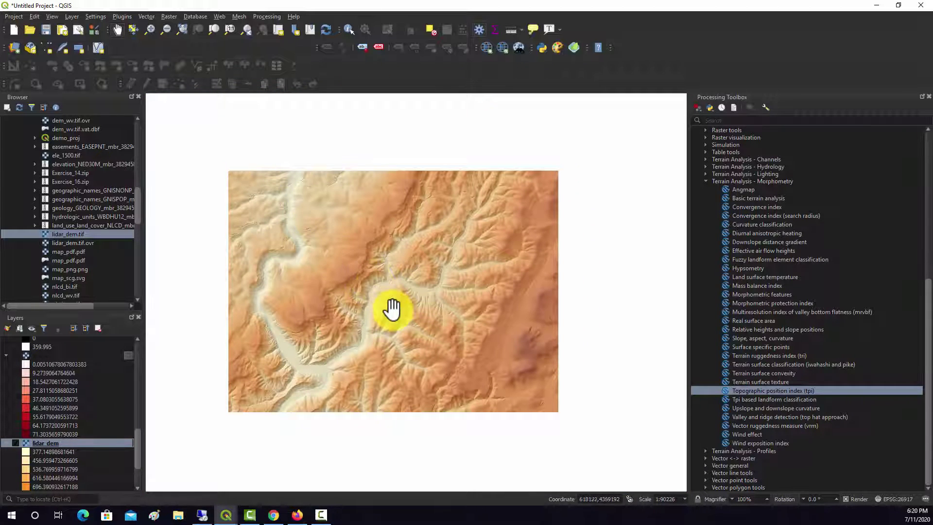
{"action": "left_click_drag", "start_coordinate": [356, 317], "coordinate": [364, 320]}
{"action": "scroll", "coordinate": [367, 321], "scroll_direction": "up", "scroll_amount": 1}
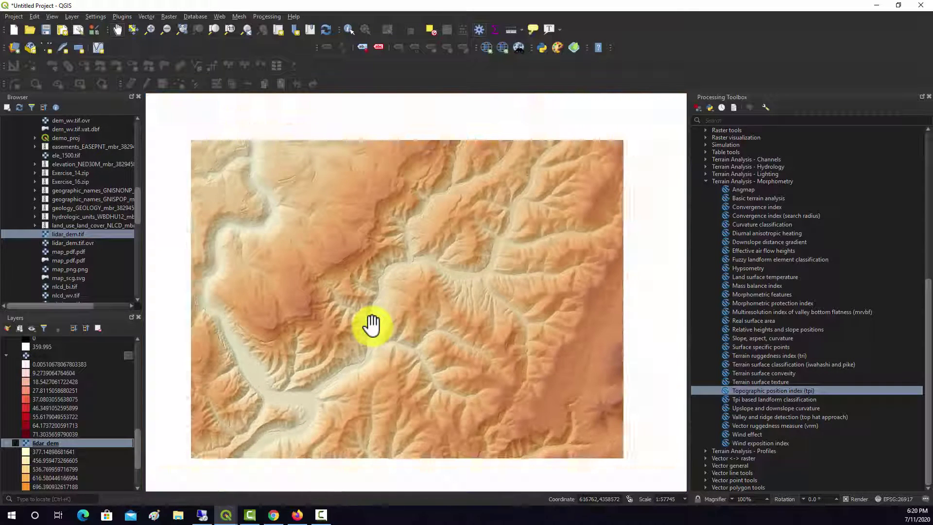
{"action": "left_click_drag", "start_coordinate": [136, 450], "coordinate": [134, 476]}
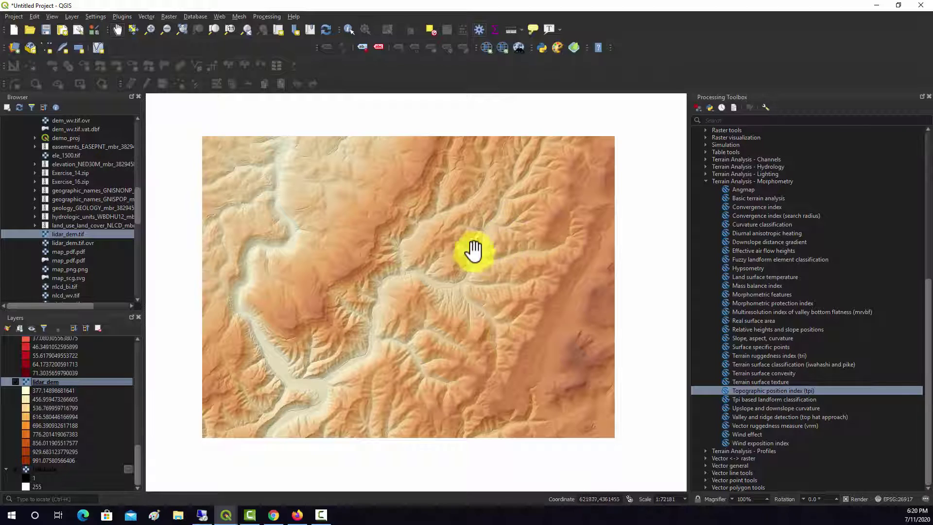
{"action": "mouse_move", "coordinate": [302, 254]}
{"action": "left_mouse_down"}
{"action": "mouse_move", "coordinate": [303, 281]}
{"action": "mouse_move", "coordinate": [301, 249]}
{"action": "left_mouse_up"}
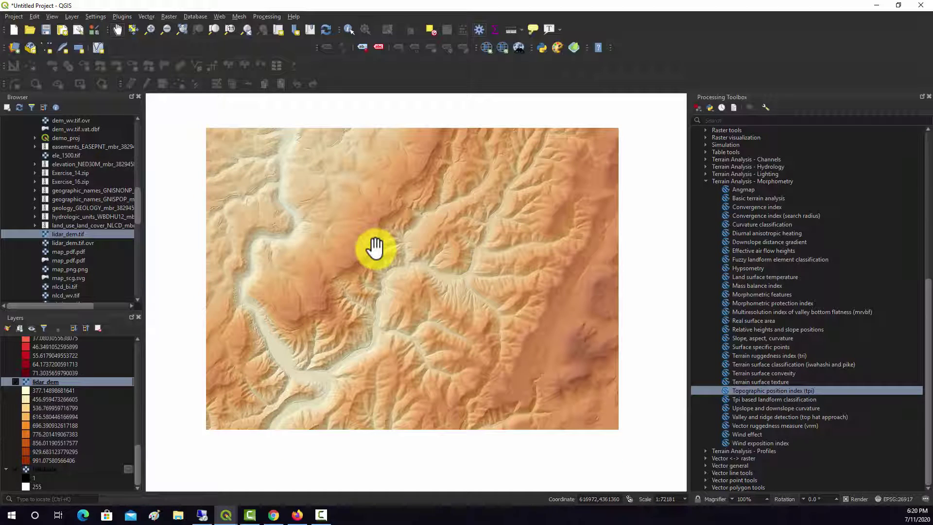